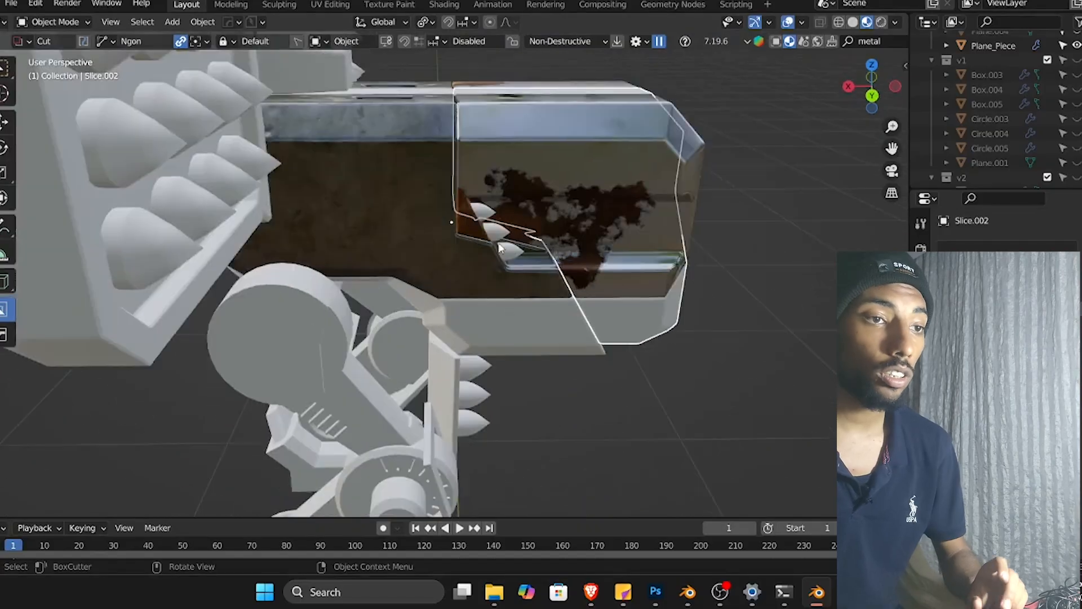
Orbit around the mech and inspect its sliced body, leg and circle parts.
scroll(564, 266, down, 5)
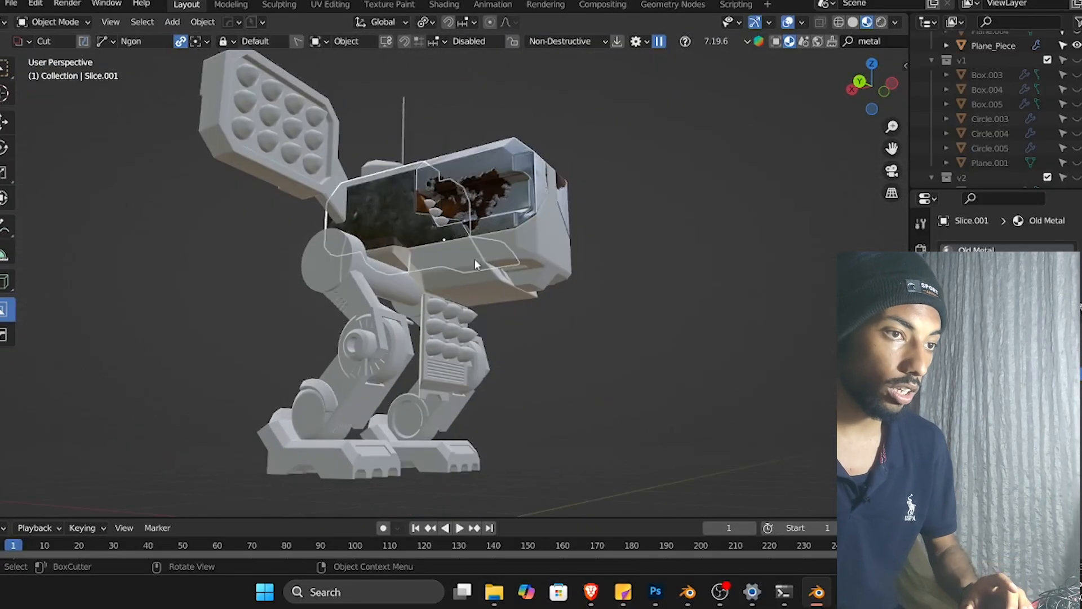
scroll(445, 254, up, 2)
click(503, 279)
shift+click(609, 244)
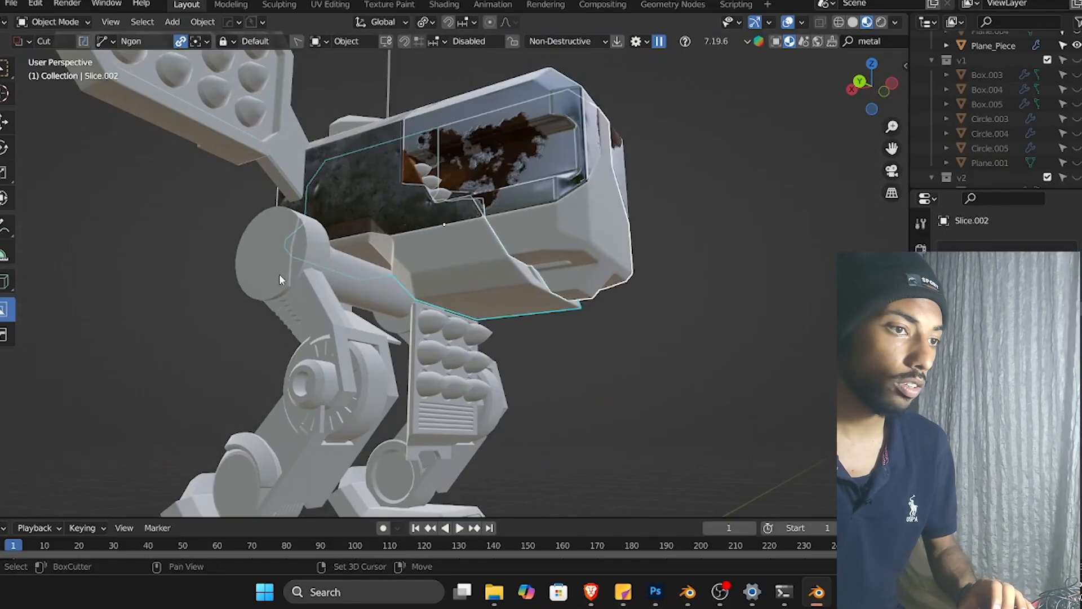
shift+click(354, 293)
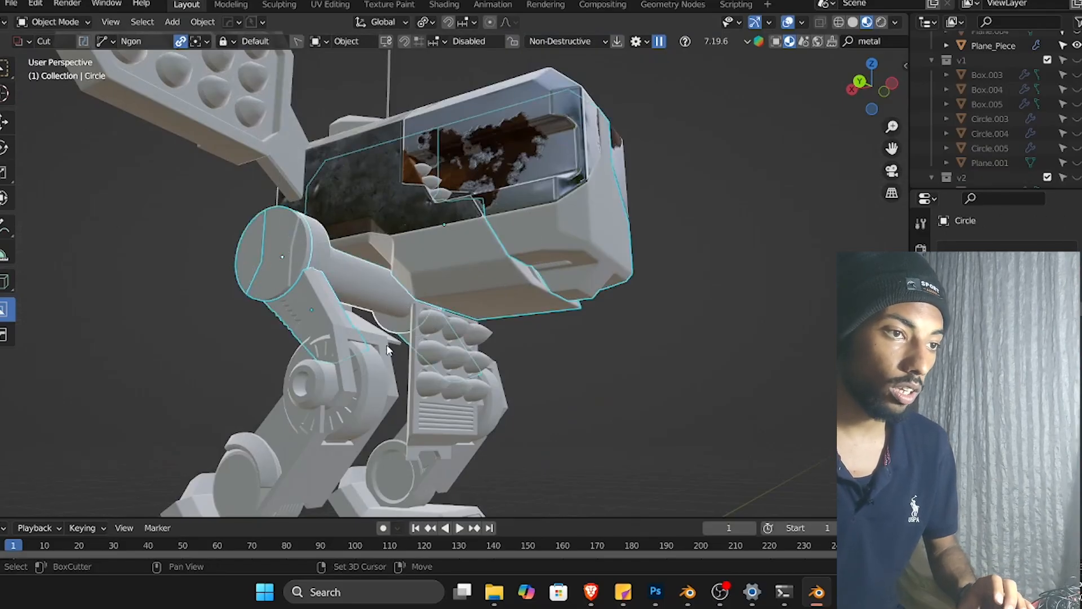
middle_drag(354, 293, 539, 345)
shift+click(433, 367)
middle_drag(442, 366, 540, 373)
scroll(471, 366, down, 5)
scroll(407, 422, up, 5)
shift+click(369, 420)
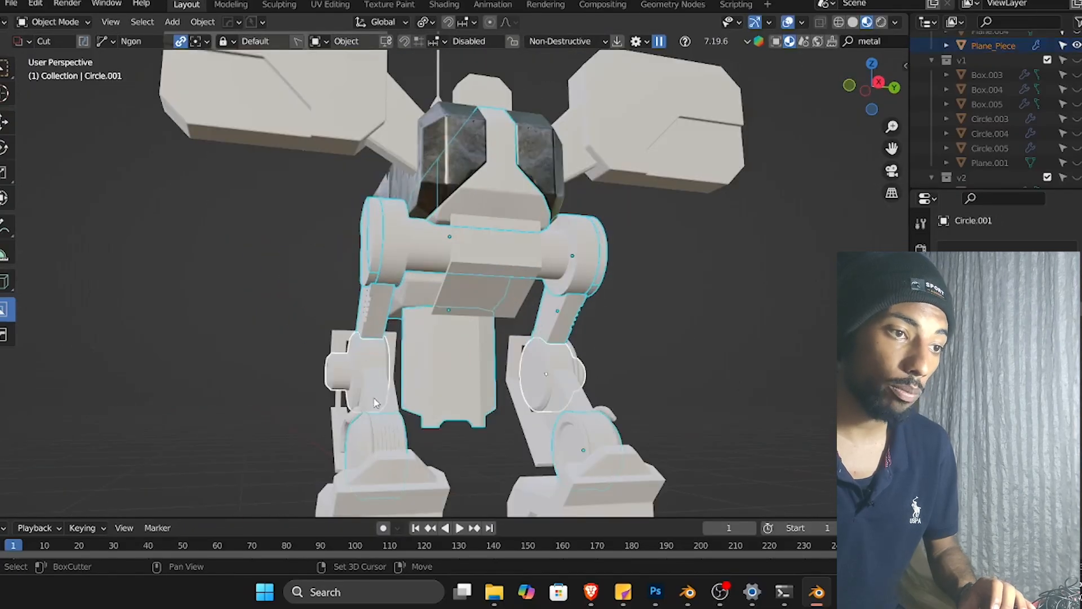
middle_drag(378, 389, 567, 406)
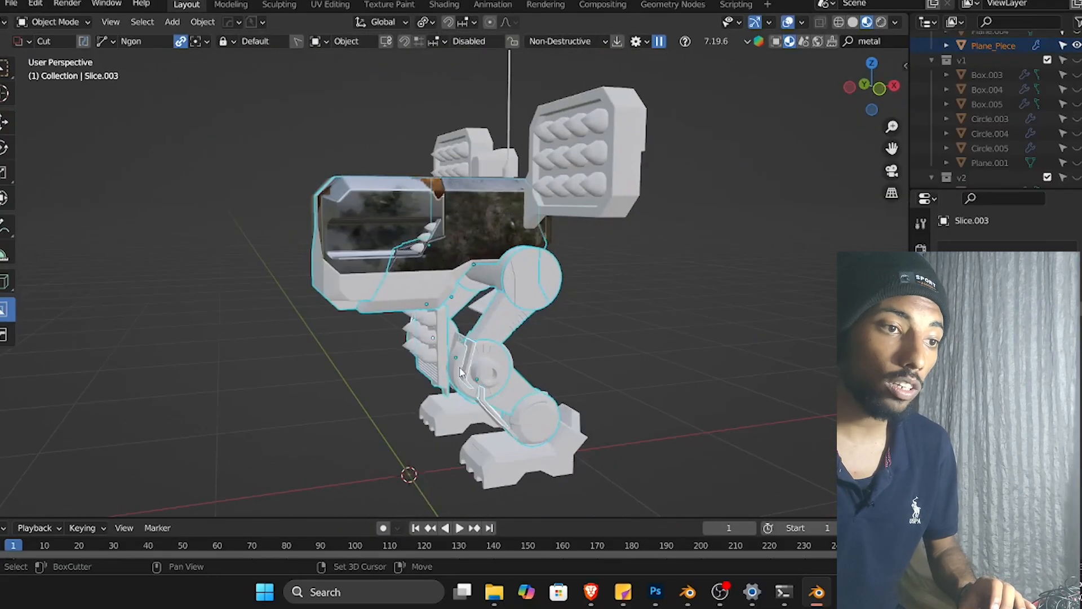
middle_drag(575, 414, 467, 399)
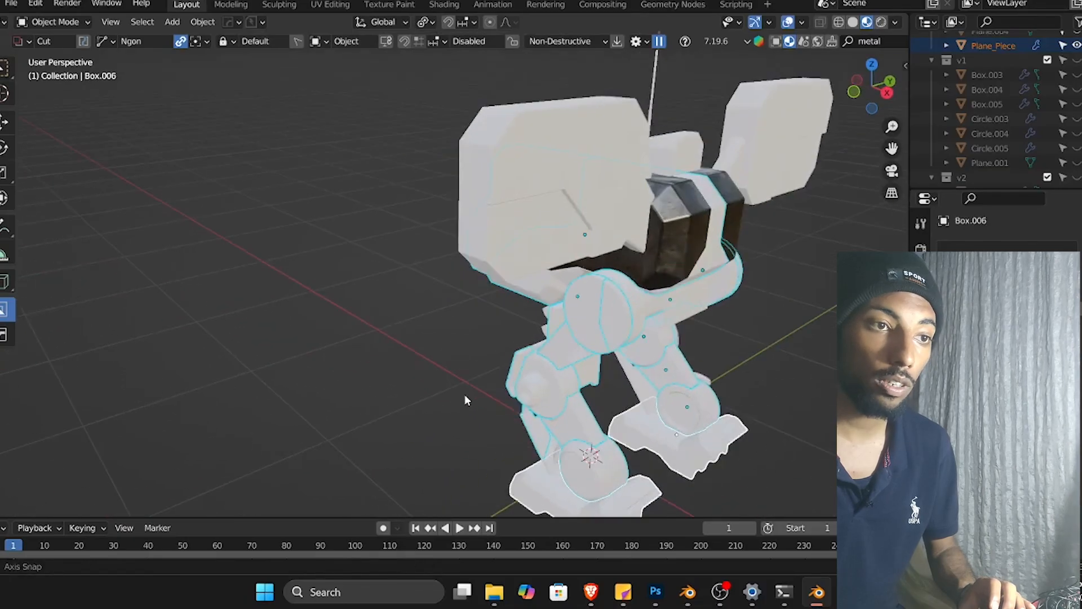
Select the mech's body and leg parts and link the active object's material to all of them.
scroll(560, 248, down, 3)
middle_drag(533, 276, 645, 264)
scroll(439, 259, up, 3)
shift+middle_drag(440, 259, 512, 312)
shift+click(497, 249)
middle_drag(497, 250, 597, 326)
shift+click(593, 246)
key(ctrl+l)
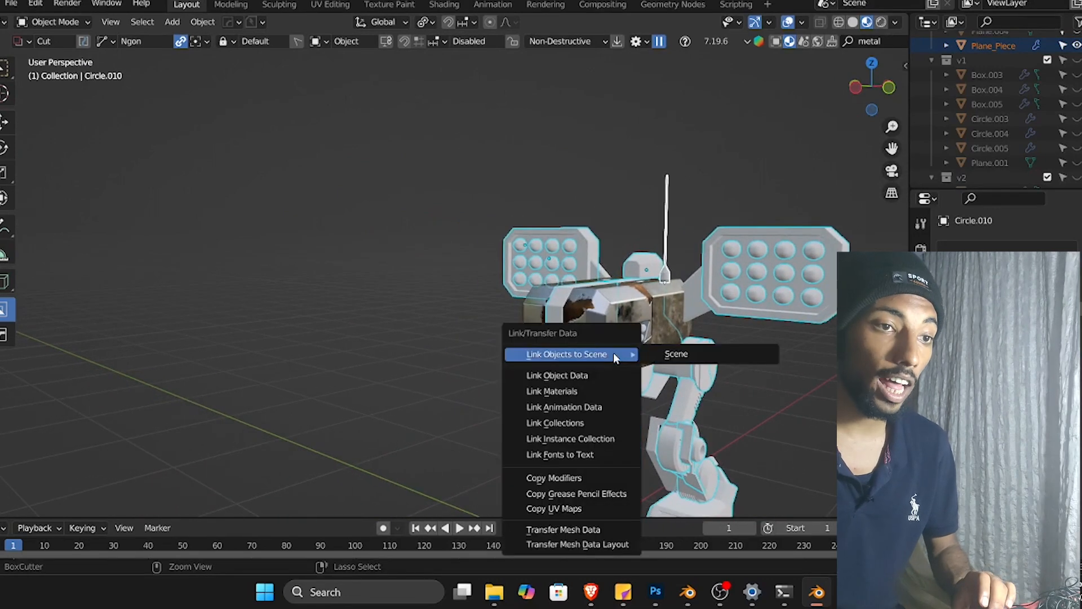
click(613, 391)
Reselect the mech parts with Slice.001 active and link its Old Metal material to them again.
scroll(483, 310, down, 3)
scroll(470, 321, up, 3)
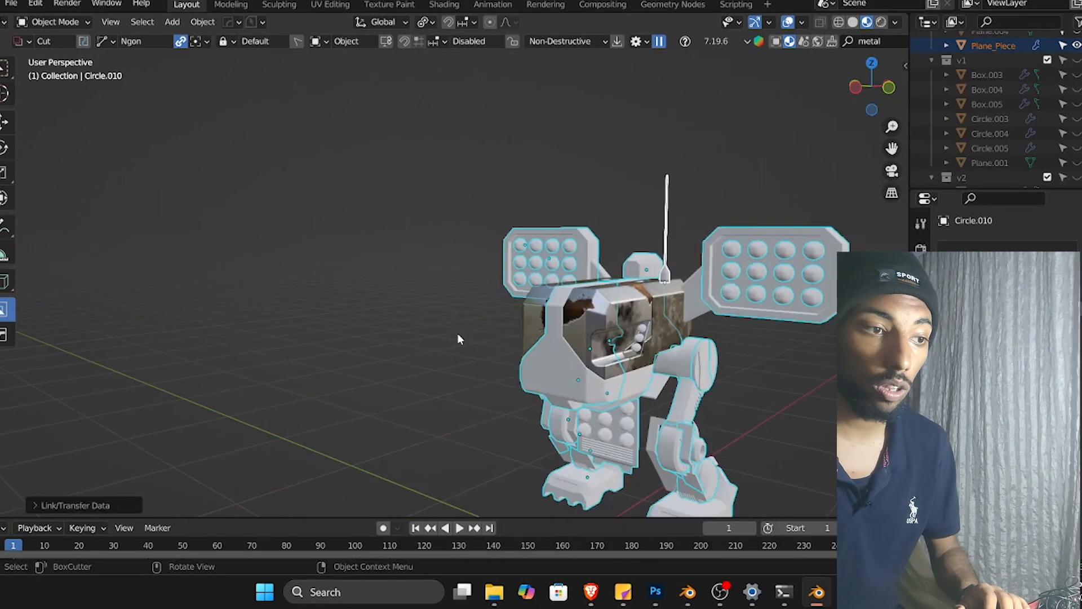
click(401, 370)
scroll(373, 336, down, 4)
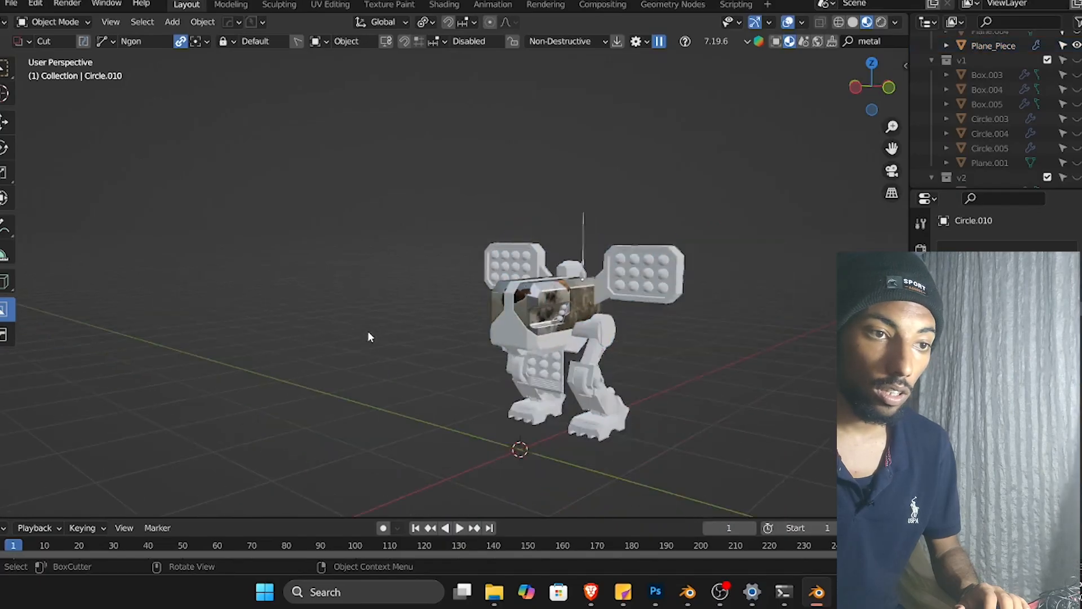
middle_drag(367, 330, 525, 363)
key(ctrl+z)
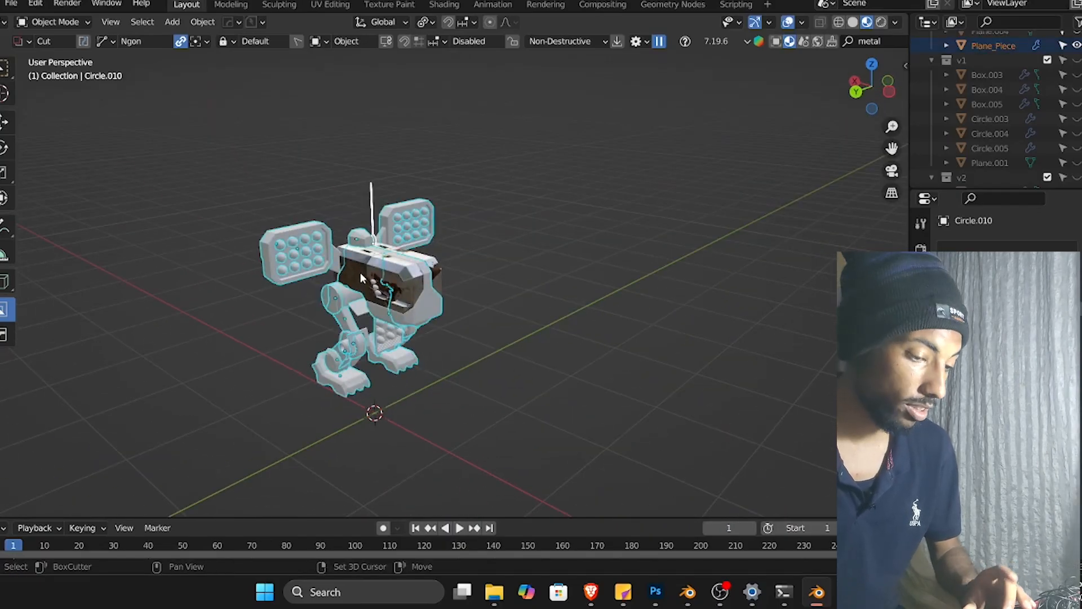
key(ctrl+l)
click(461, 281)
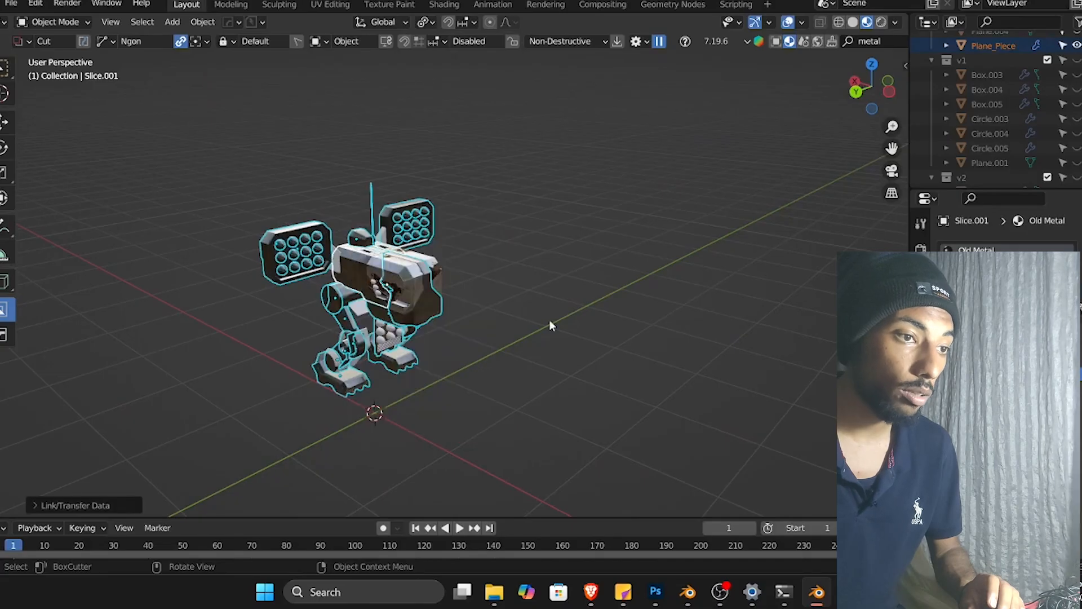
Select the rocket pods with Box.007 active and link its Old Metal material to them.
click(551, 324)
scroll(413, 353, up, 4)
middle_drag(412, 348, 503, 329)
scroll(383, 331, down, 2)
scroll(331, 345, up, 5)
click(646, 320)
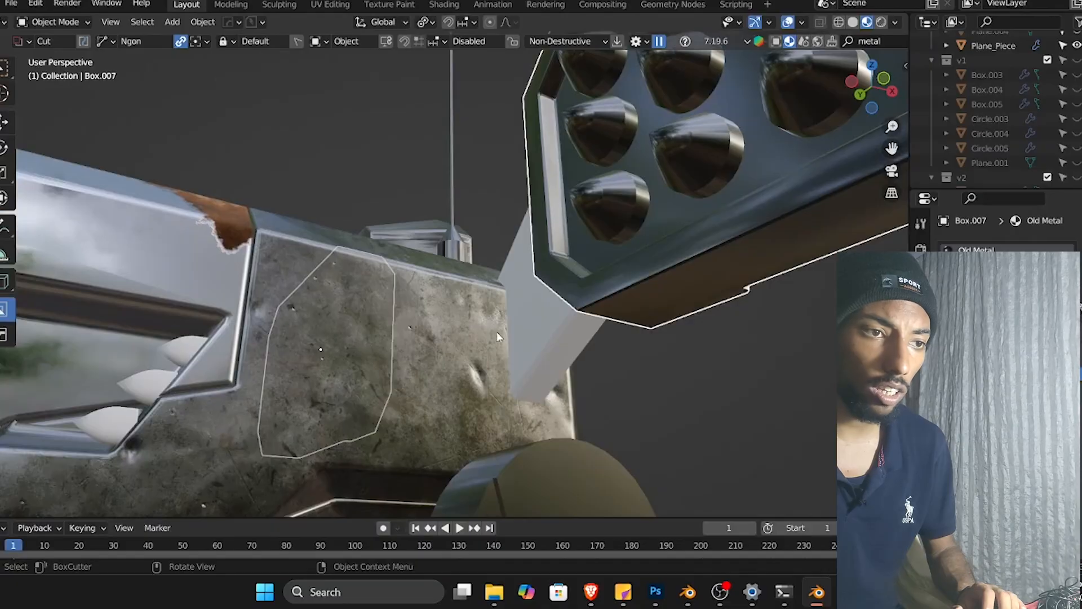
middle_drag(739, 252, 632, 307)
click(390, 327)
shift+click(618, 317)
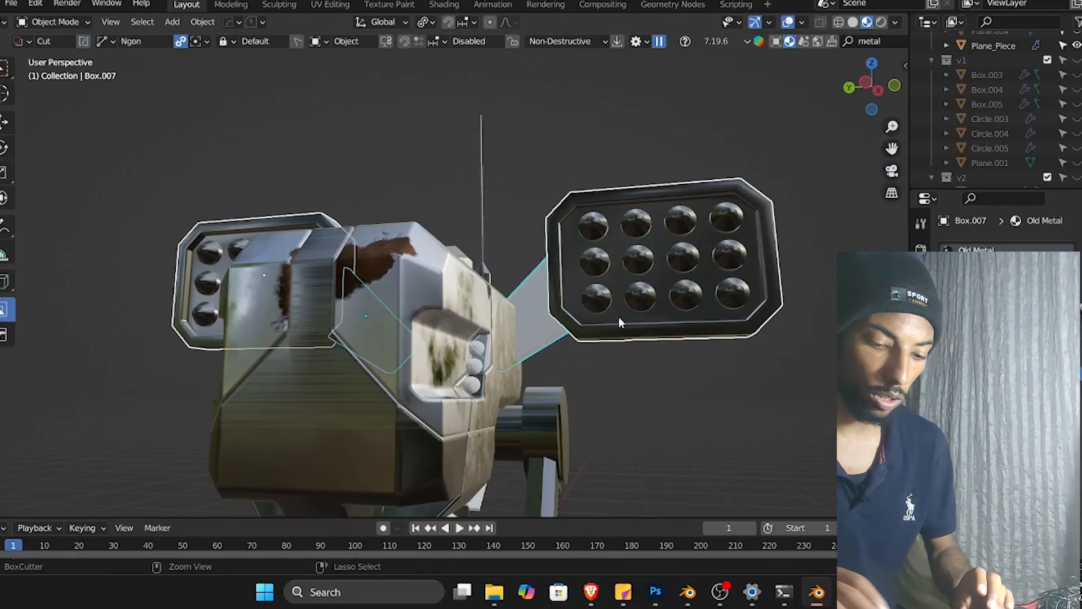
key(ctrl+l)
click(618, 317)
Zoom in and orbit around the rocket pod to examine how the metal texture sits on it.
middle_drag(618, 316, 617, 367)
scroll(616, 364, up, 5)
click(614, 357)
scroll(614, 356, down, 6)
scroll(457, 388, up, 6)
middle_drag(454, 366, 430, 333)
click(427, 366)
scroll(425, 366, up, 4)
middle_drag(503, 353, 510, 336)
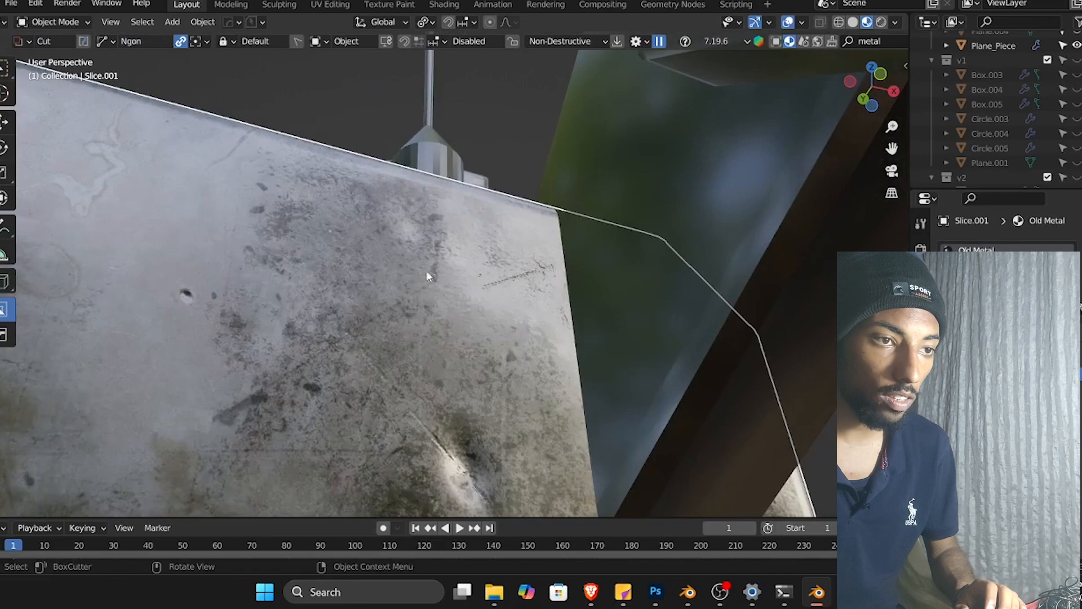
scroll(617, 317, down, 4)
middle_drag(617, 317, 645, 378)
scroll(652, 340, down, 4)
middle_drag(652, 340, 641, 386)
scroll(641, 386, down, 6)
middle_drag(535, 361, 449, 345)
scroll(450, 345, up, 6)
middle_drag(682, 345, 372, 342)
click(600, 305)
scroll(553, 286, down, 5)
scroll(371, 350, up, 5)
scroll(376, 340, down, 5)
scroll(384, 342, up, 5)
scroll(373, 342, down, 5)
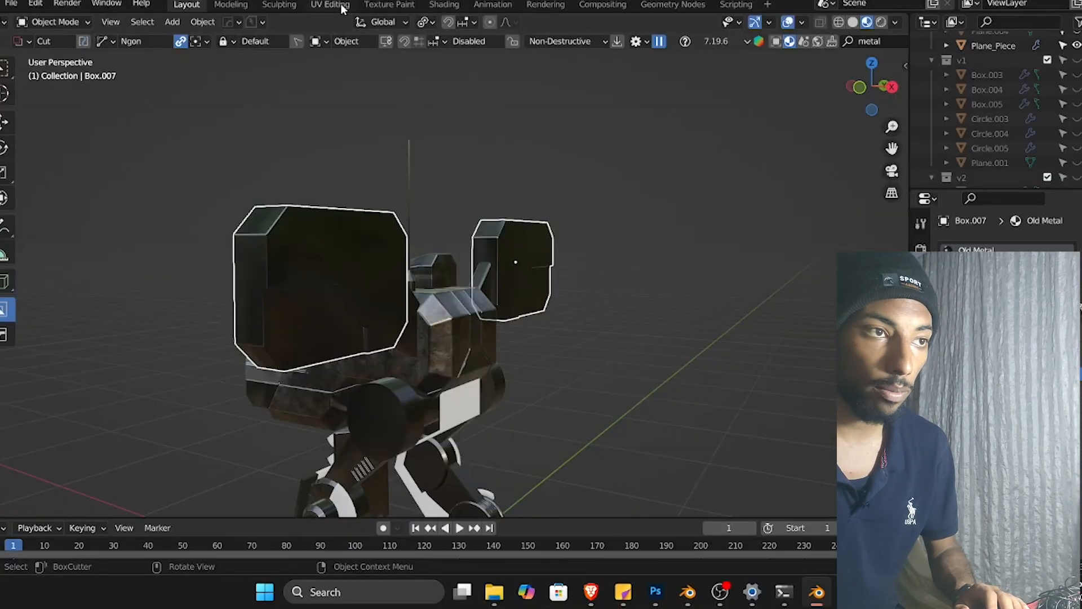
Switch to the UV Editing workspace and unwrap the selected rocket pod with Smart UV Project.
click(334, 6)
scroll(316, 276, up, 3)
scroll(317, 277, down, 2)
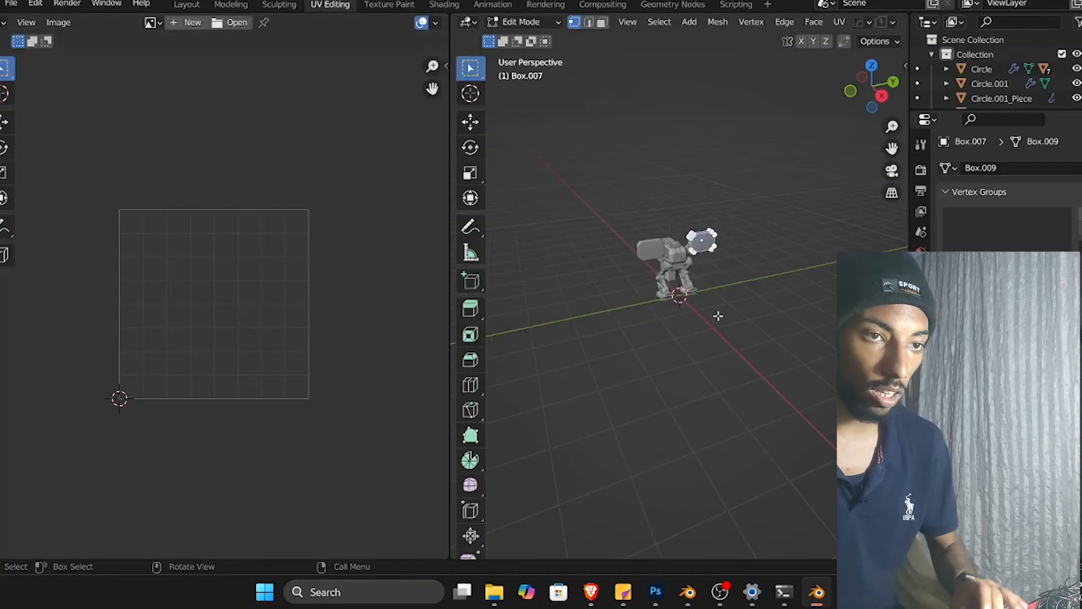
key(KP_Decimal)
middle_drag(716, 312, 603, 271)
scroll(292, 304, up, 1)
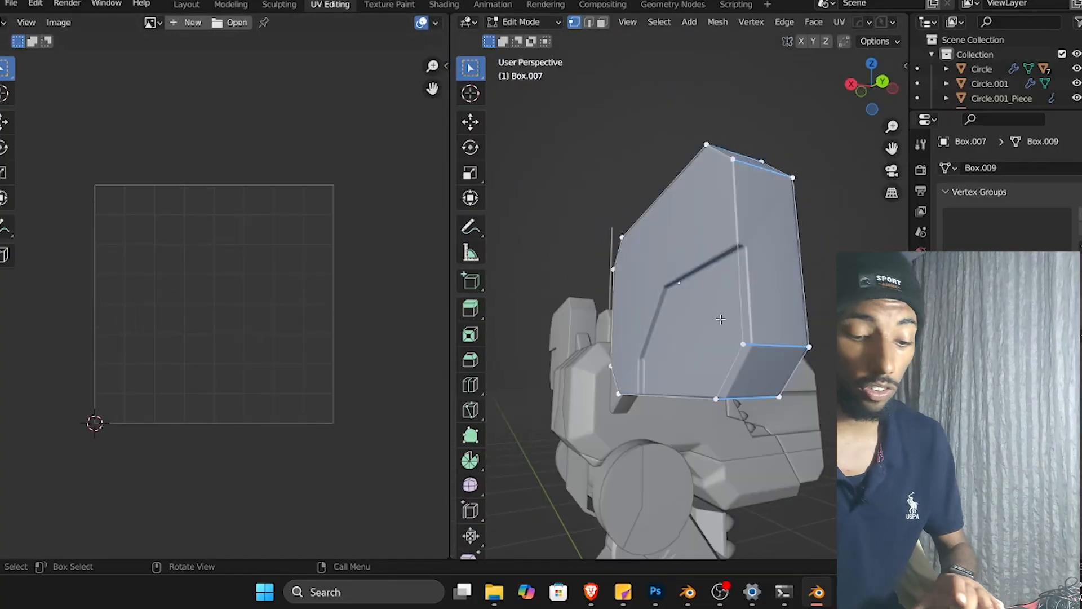
key(u)
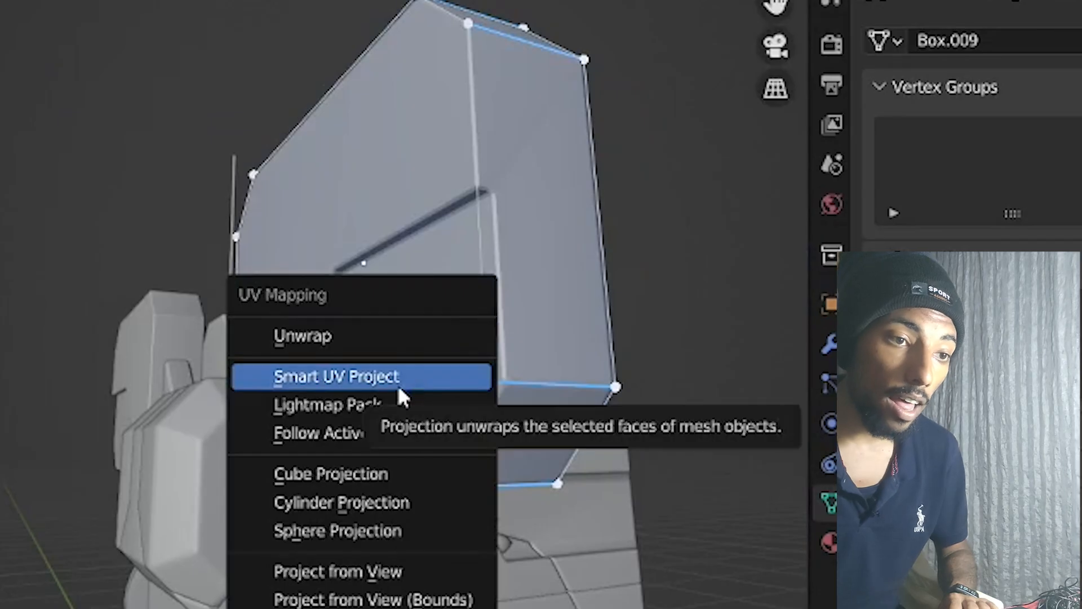
click(398, 389)
click(394, 603)
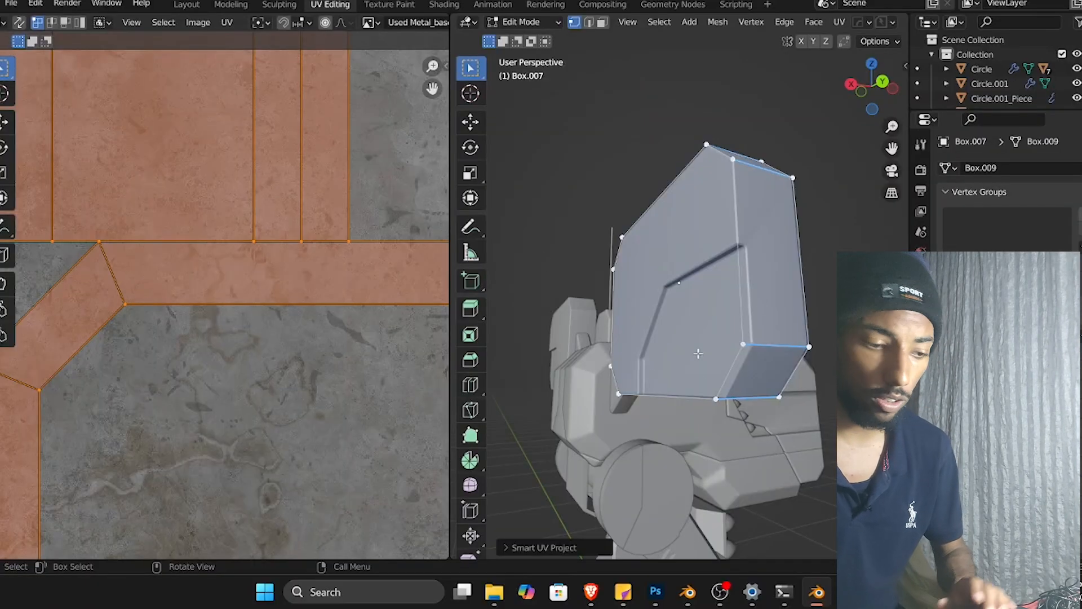
Return to Object Mode and view the textured pod in Material Preview shading.
key(Tab)
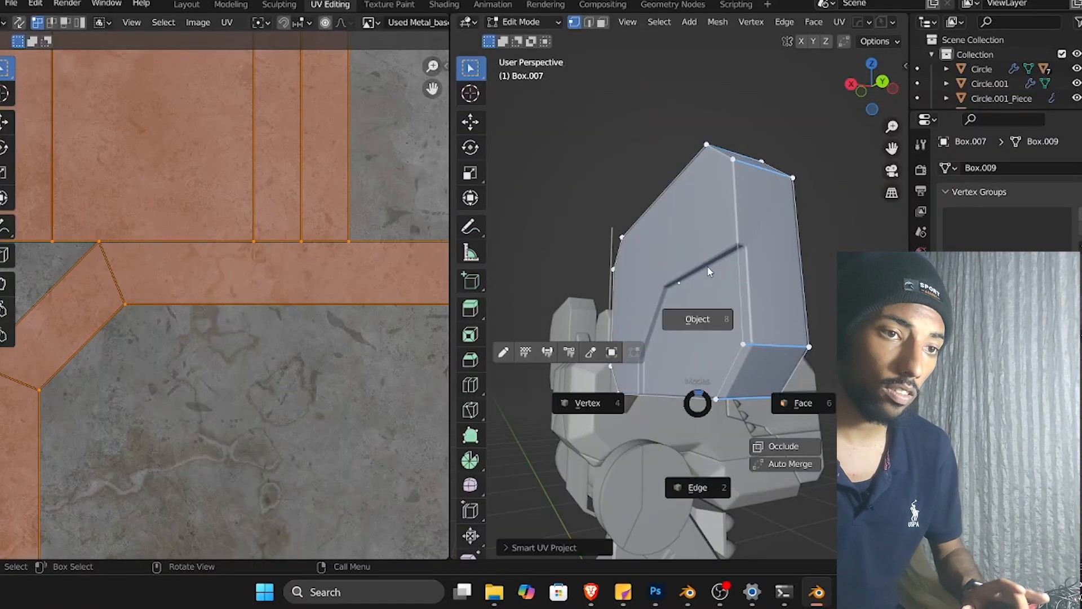
click(698, 317)
scroll(696, 293, down, 2)
middle_drag(696, 293, 643, 259)
key(z)
click(653, 358)
scroll(655, 375, up, 4)
middle_drag(655, 371, 739, 320)
scroll(627, 391, down, 4)
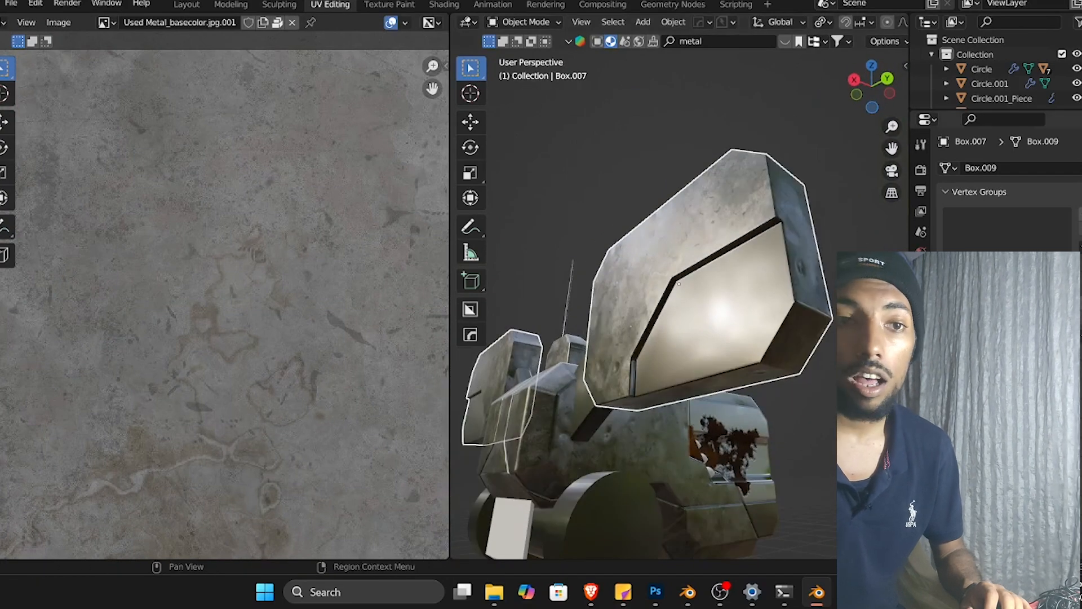
Apply the pod's Boolean modifier.
click(921, 324)
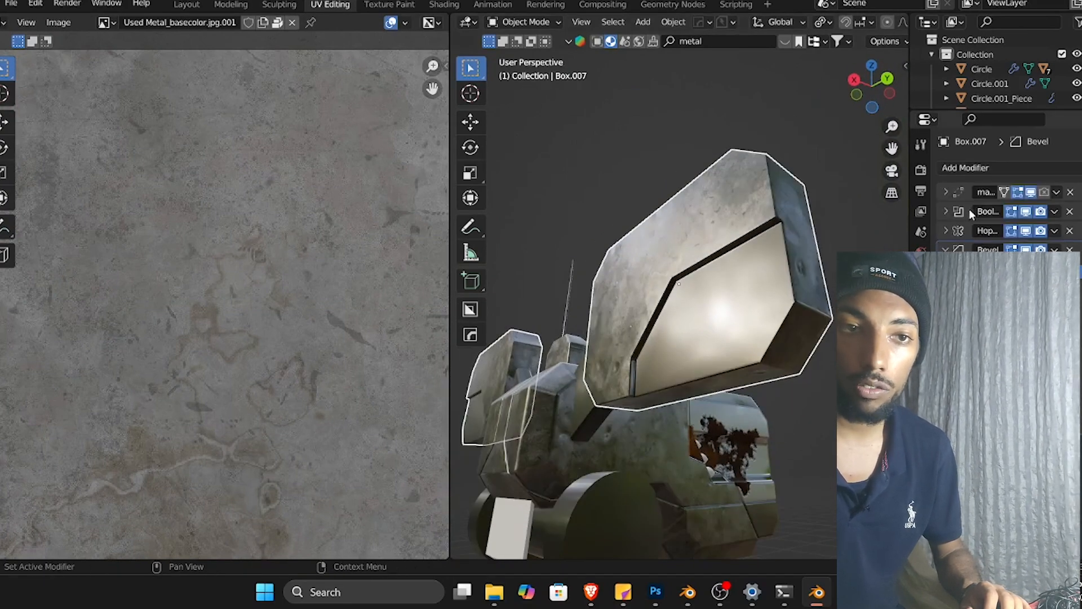
key(ctrl+a)
middle_drag(750, 293, 686, 324)
scroll(686, 324, up, 3)
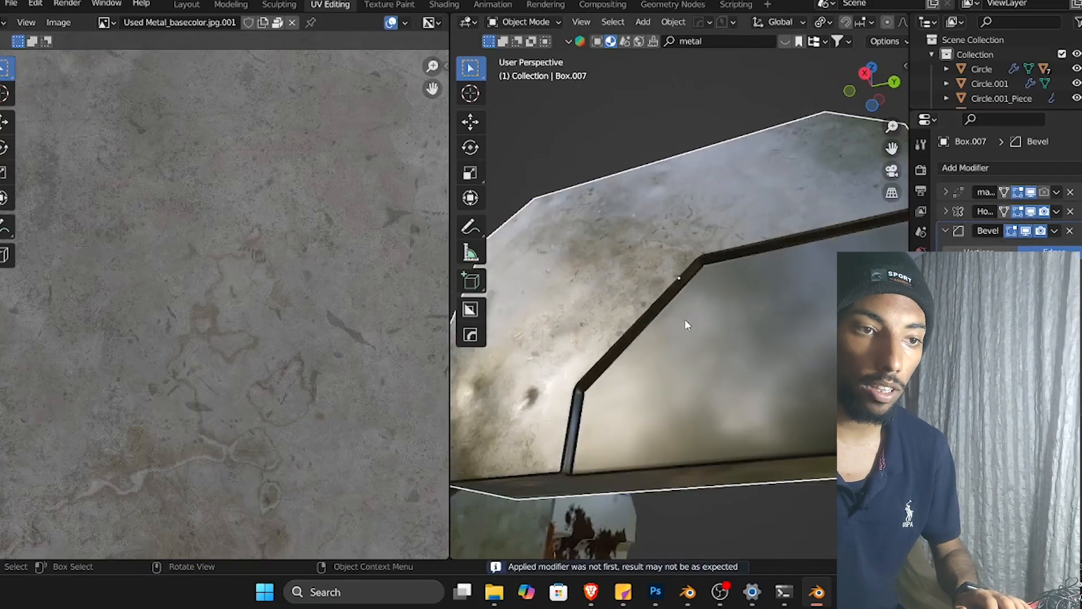
Unwrap the pod again with Smart UV Project in Edit Mode, then go back to Object Mode.
key(Tab)
click(717, 358)
scroll(679, 343, down, 1)
scroll(259, 276, down, 5)
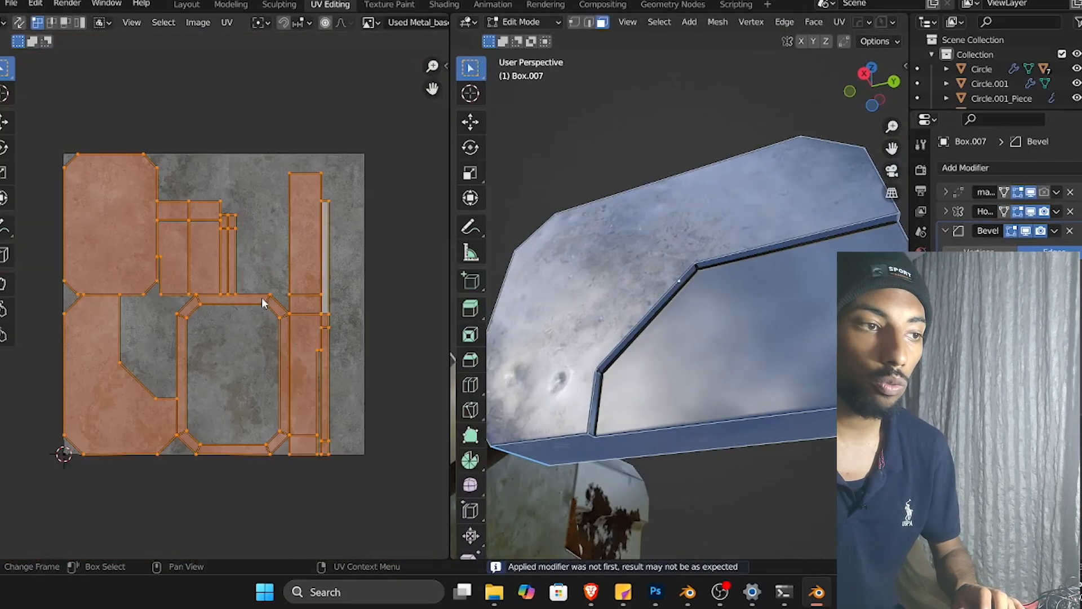
key(u)
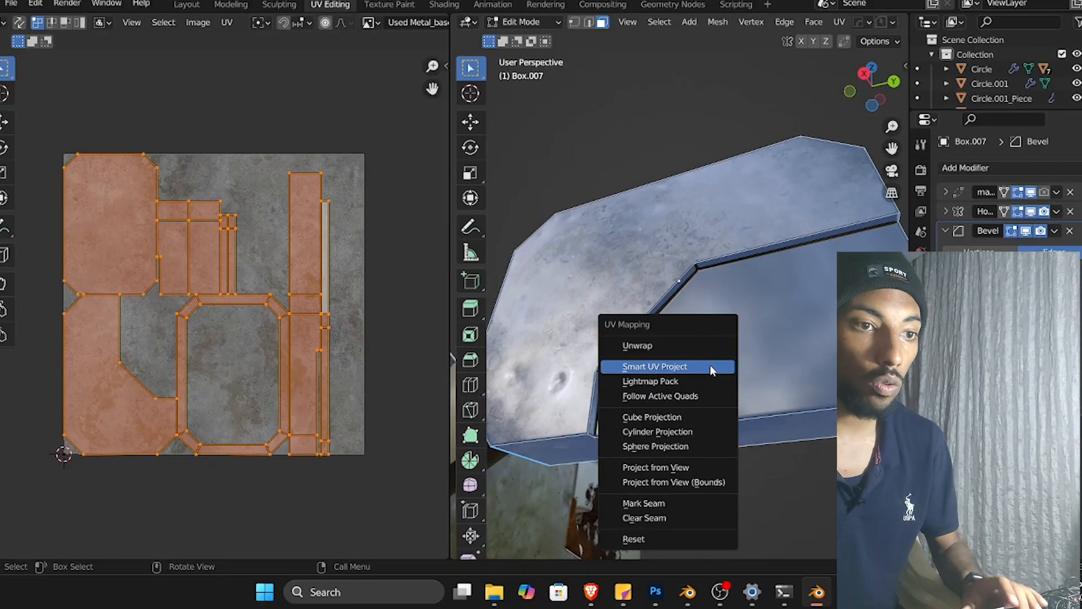
click(710, 365)
click(675, 476)
middle_drag(674, 477, 762, 435)
click(764, 435)
key(Tab)
Open the pod's mesh data properties and expand its UV Maps list.
click(769, 238)
middle_drag(769, 238, 612, 331)
scroll(611, 331, down, 6)
mouse_move(715, 357)
middle_down()
mouse_move(758, 405)
mouse_move(719, 381)
mouse_move(720, 343)
mouse_move(715, 374)
mouse_move(714, 351)
middle_up()
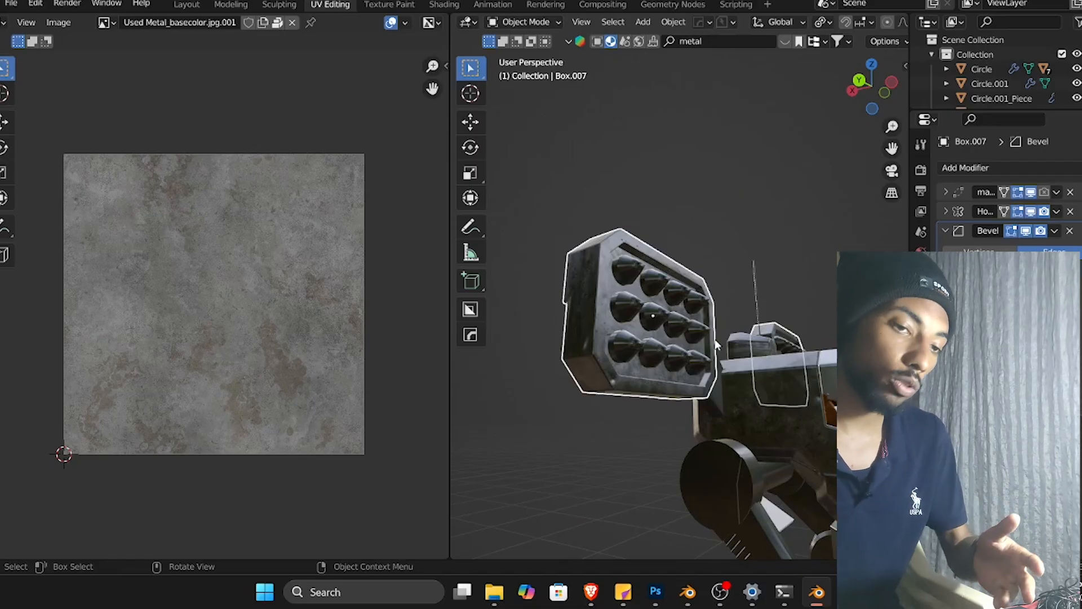
middle_drag(775, 357, 727, 361)
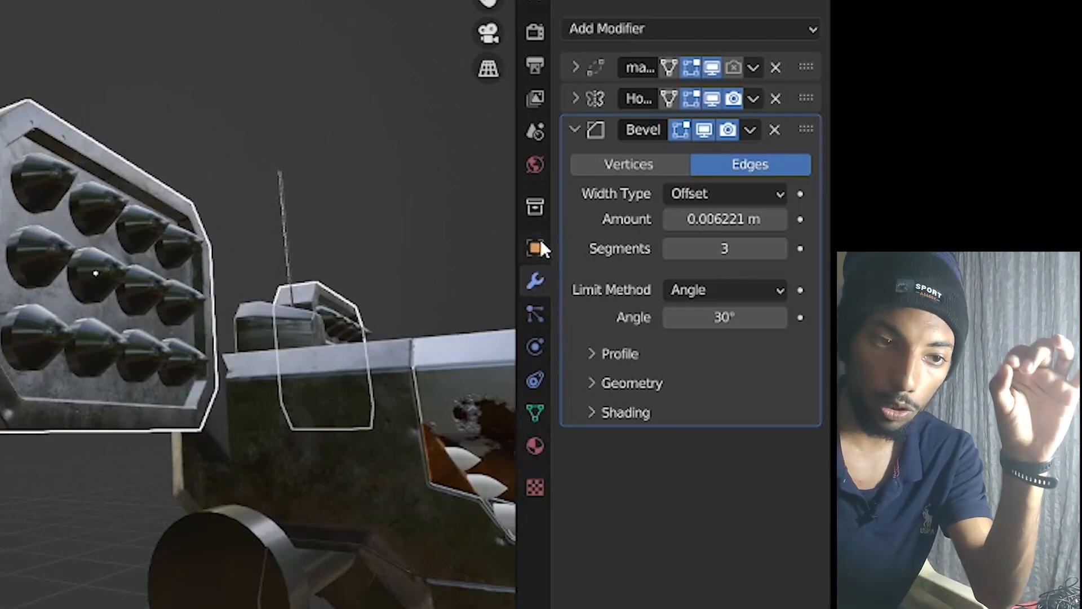
click(534, 410)
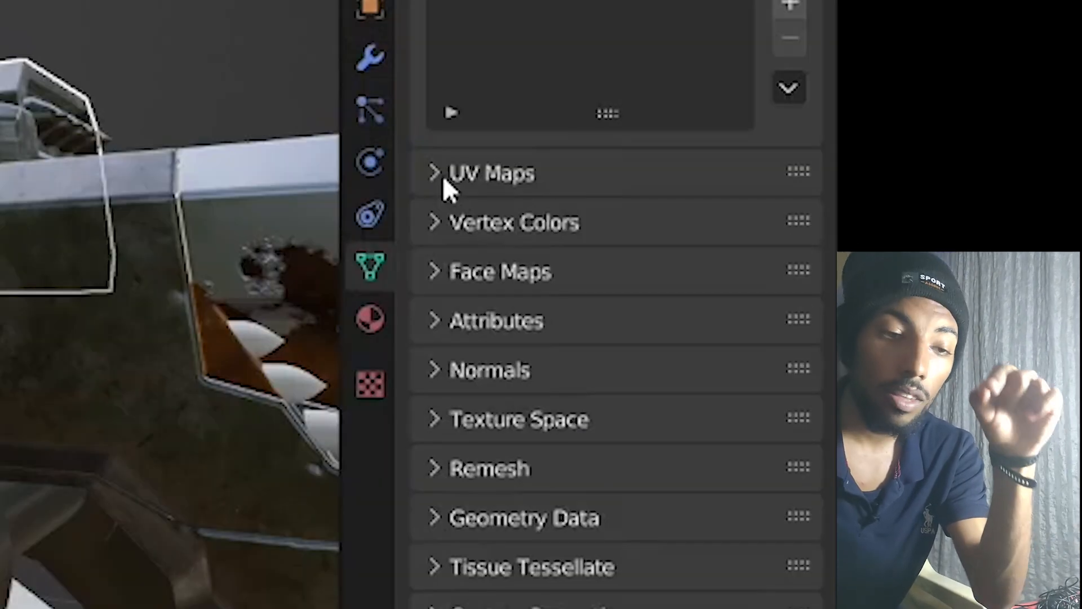
click(581, 354)
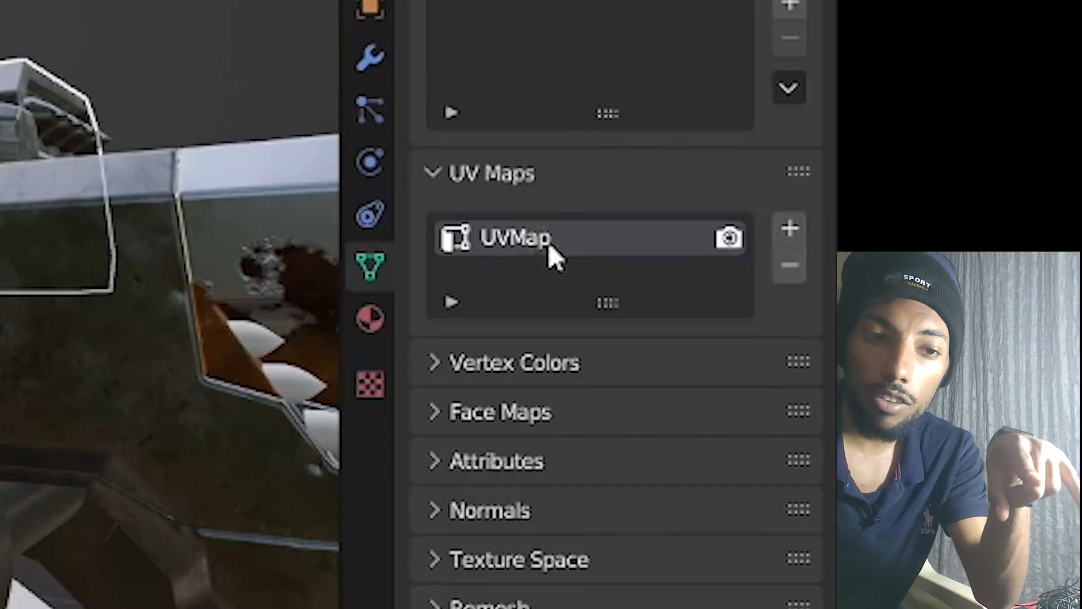
middle_drag(113, 281, 242, 299)
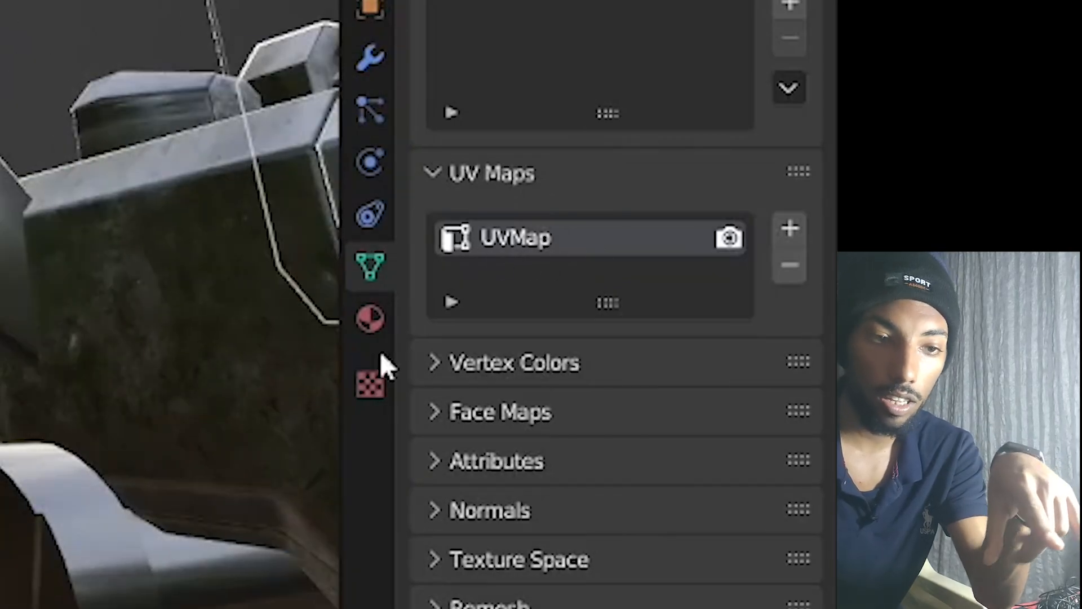
Add a second UV map to the pod and Smart UV Project all its faces onto it.
key(Tab)
click(680, 416)
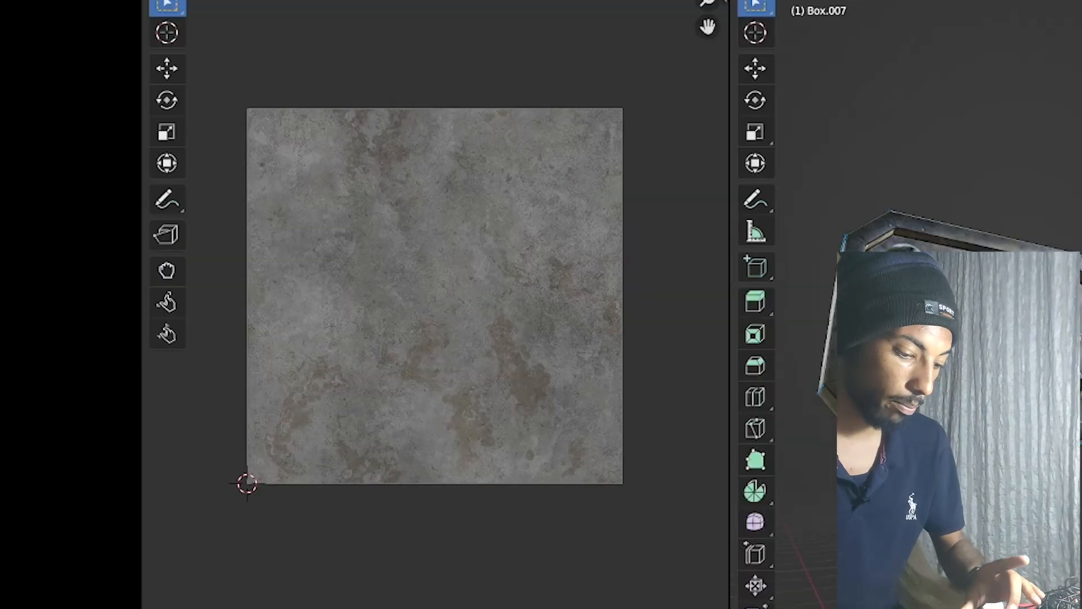
key(a)
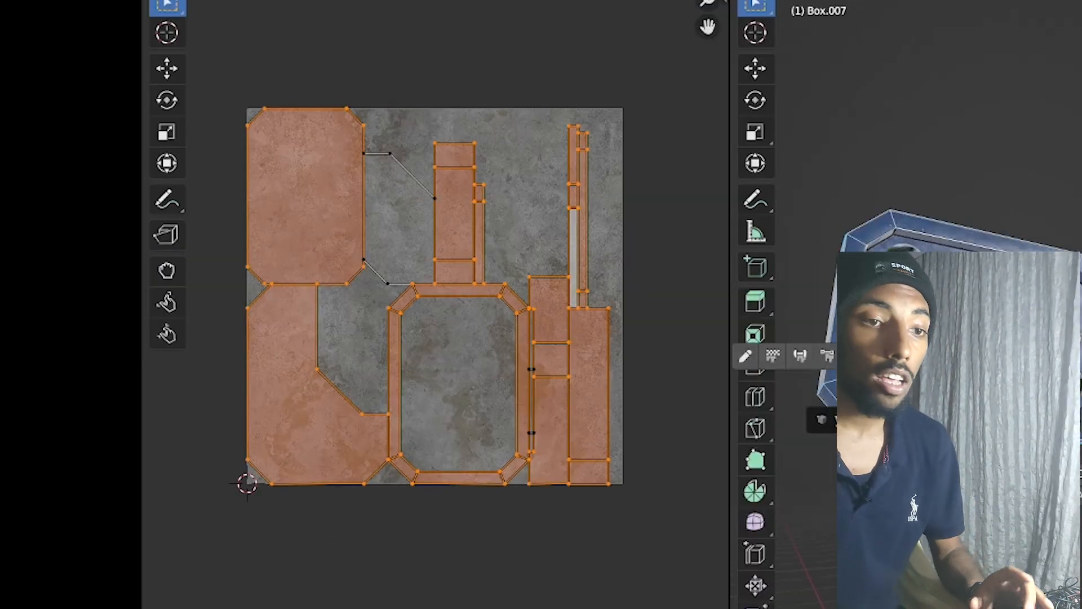
click(745, 261)
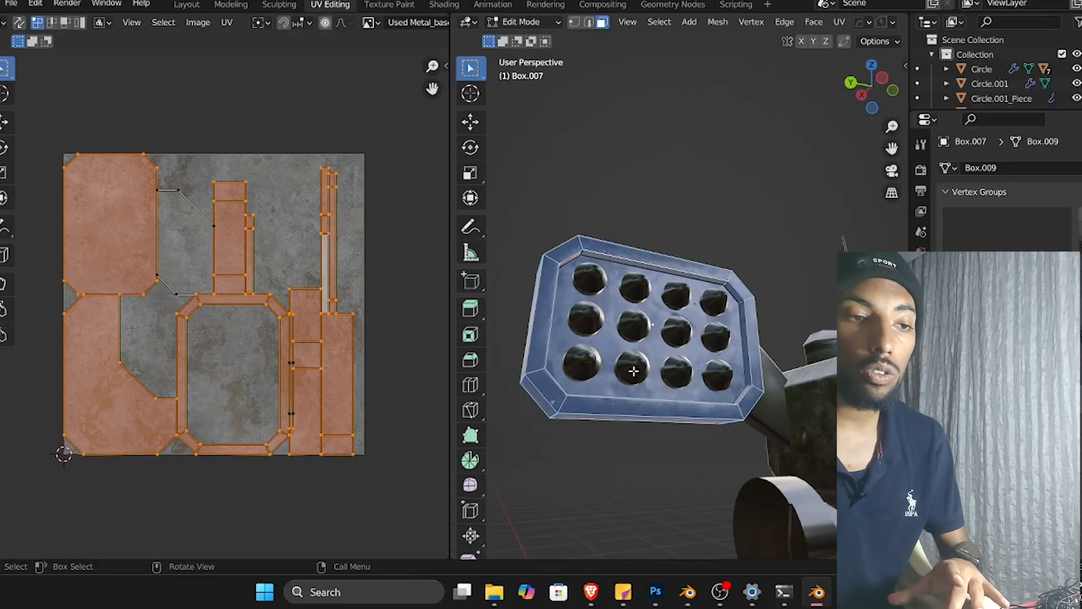
key(u)
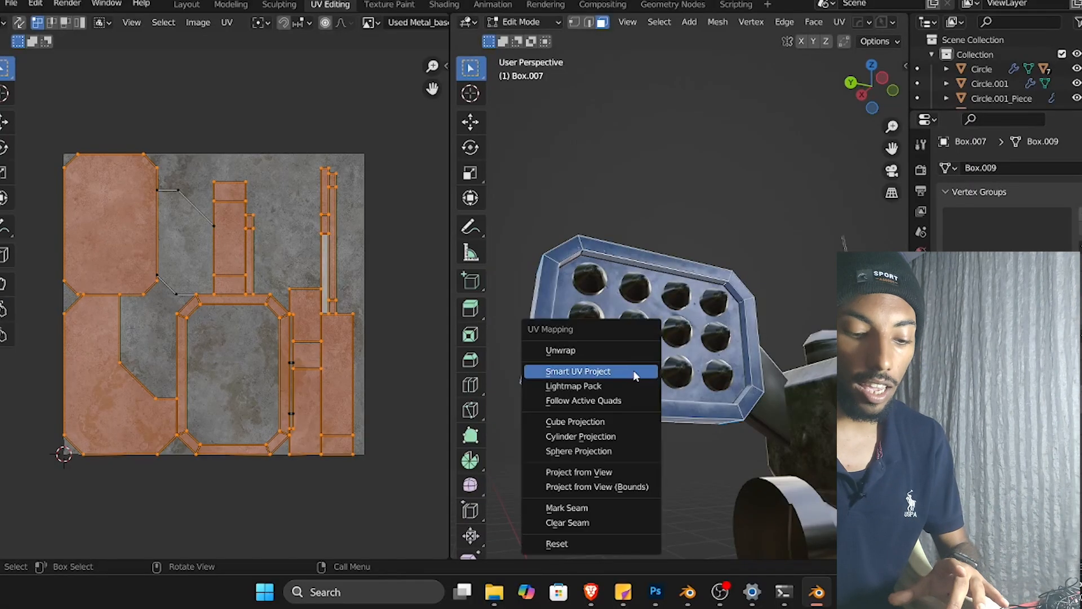
click(601, 372)
click(607, 488)
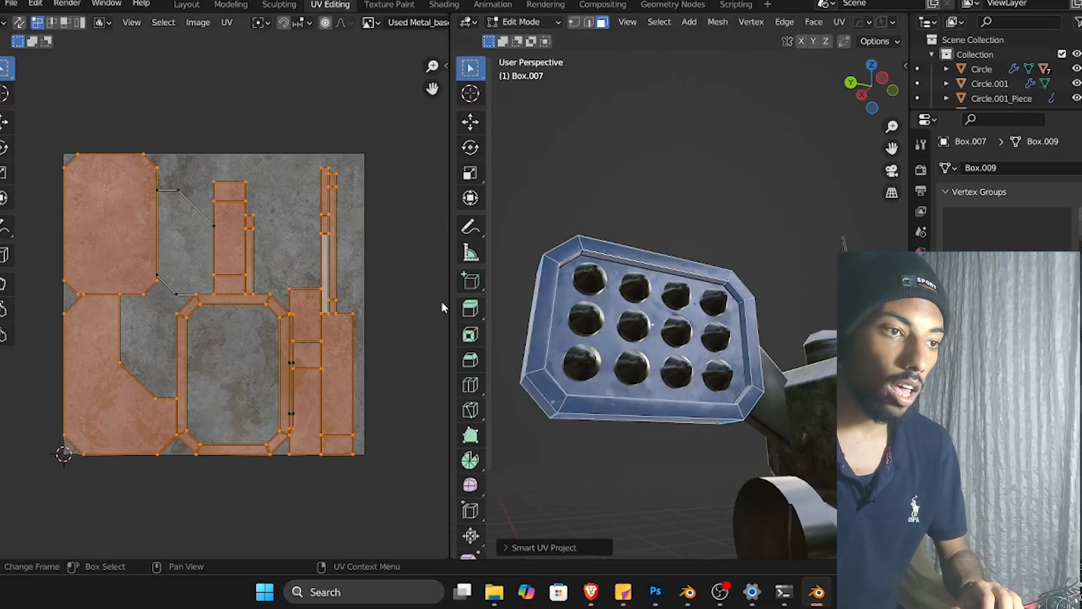
Select several of the pod's UV islands one at a time and scale each of them in the UV layout.
click(253, 449)
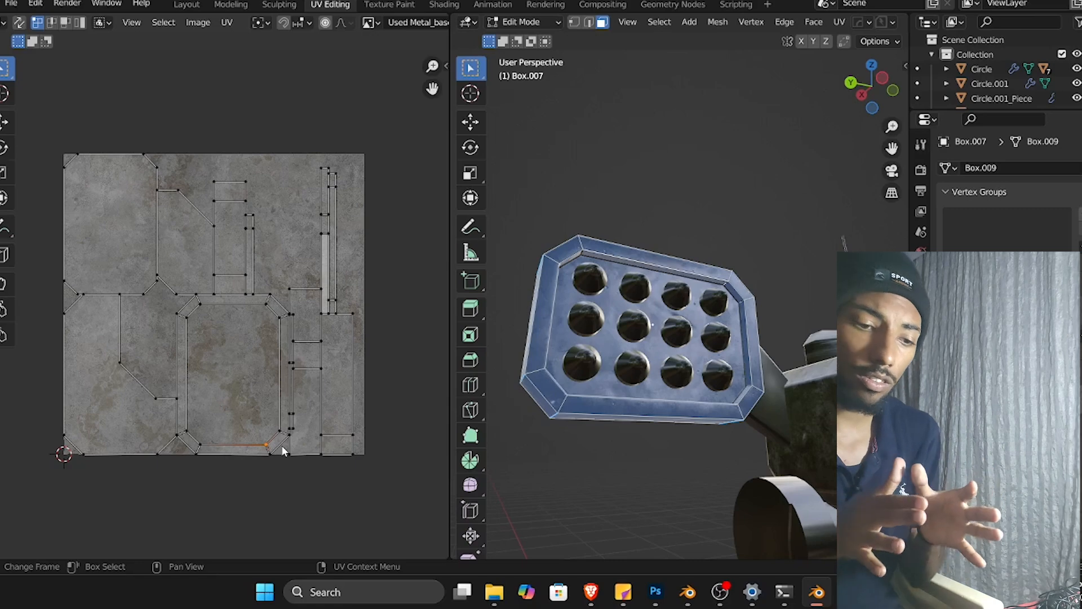
scroll(249, 302, up, 9)
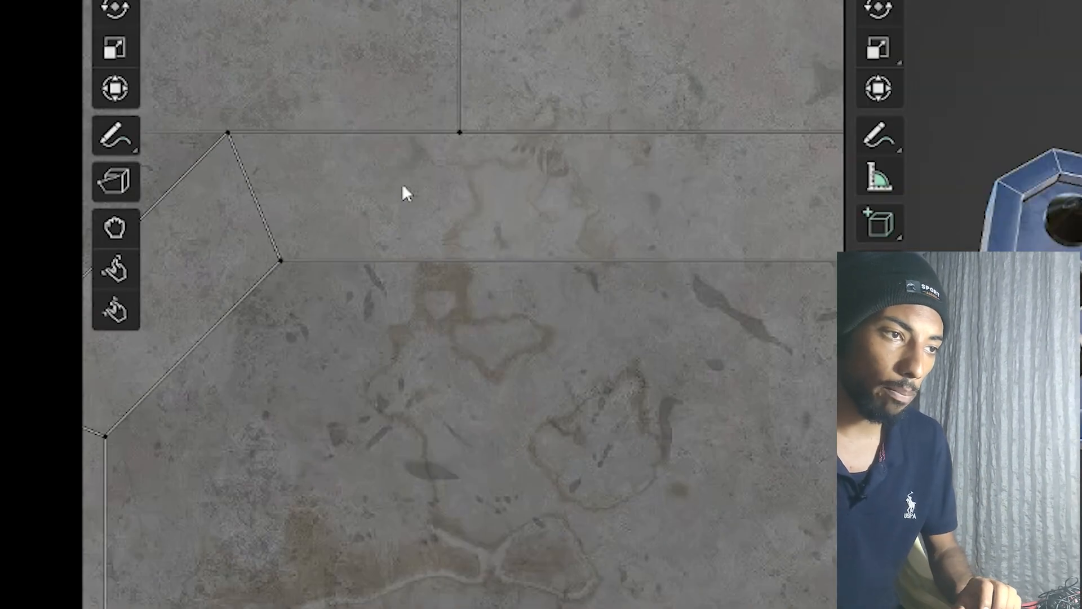
scroll(506, 222, down, 8)
scroll(614, 263, up, 6)
click(614, 262)
key(s)
click(728, 394)
key(l)
click(254, 432)
key(l)
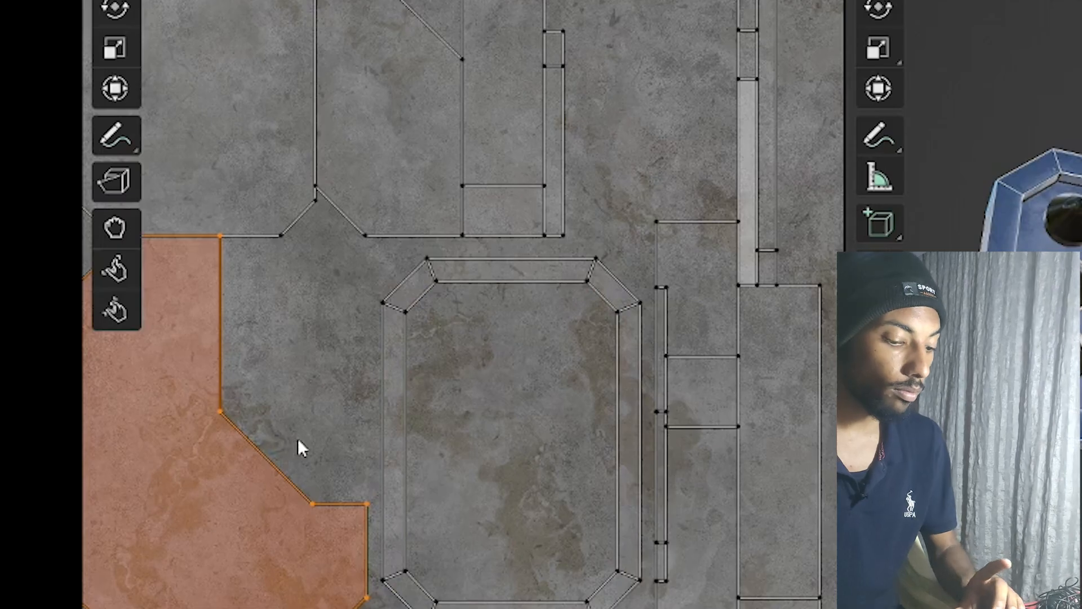
key(s)
click(360, 233)
key(l)
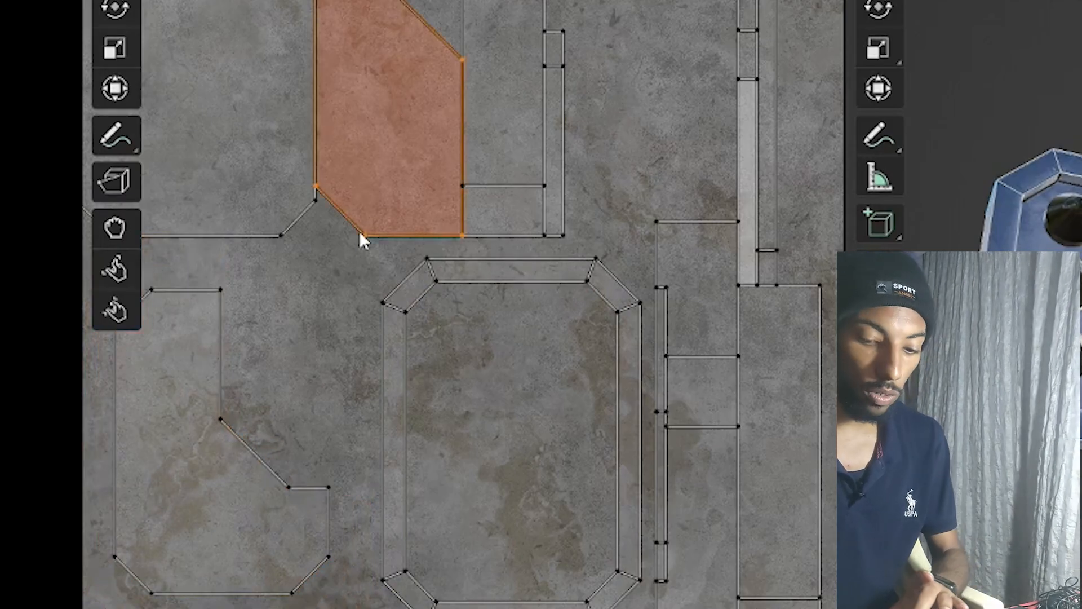
key(s)
click(539, 234)
click(537, 178)
scroll(614, 223, down, 2)
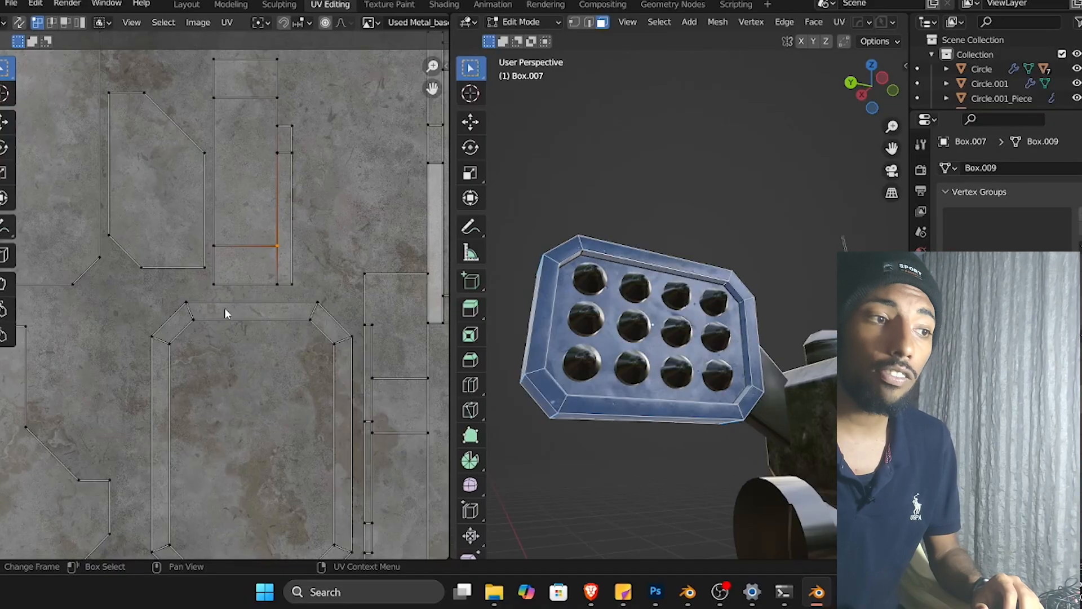
Select one of the pod's small UV islands and move it to a new spot in the layout.
click(225, 308)
scroll(238, 307, down, 4)
scroll(237, 307, up, 2)
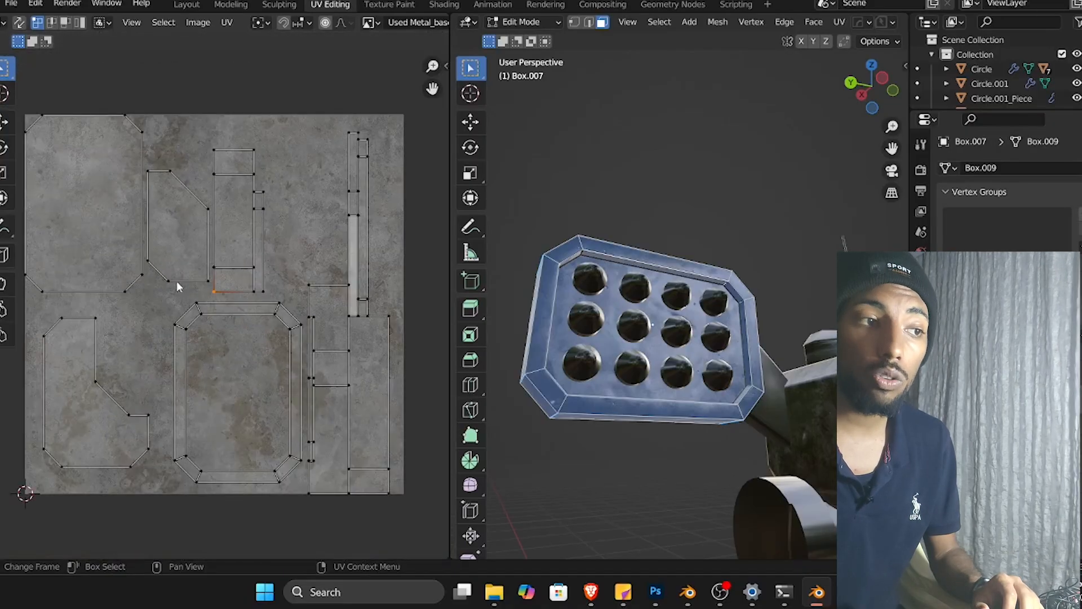
key(l)
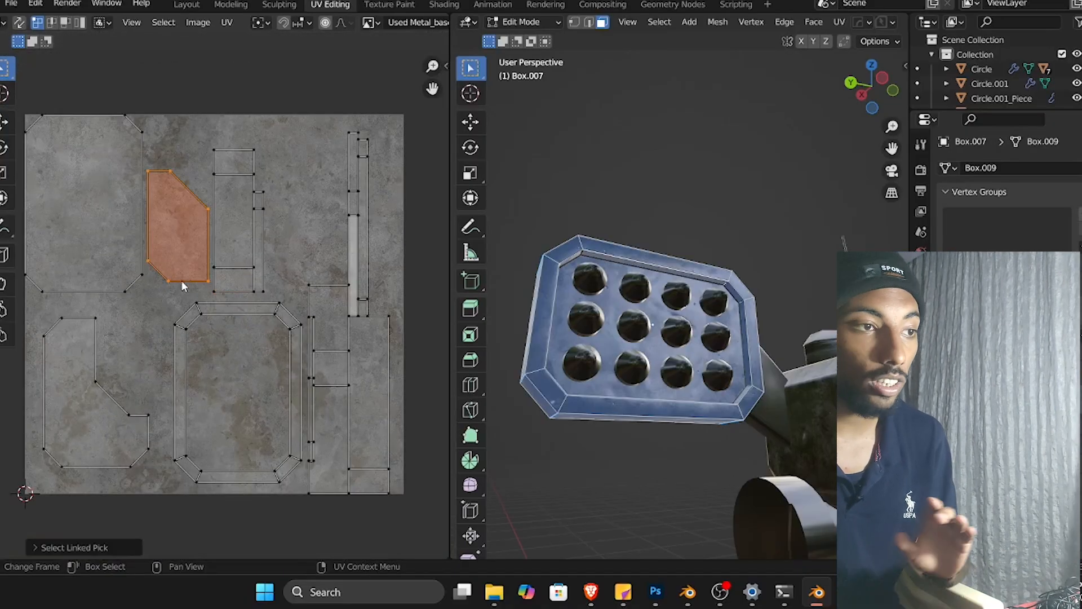
key(g)
click(520, 416)
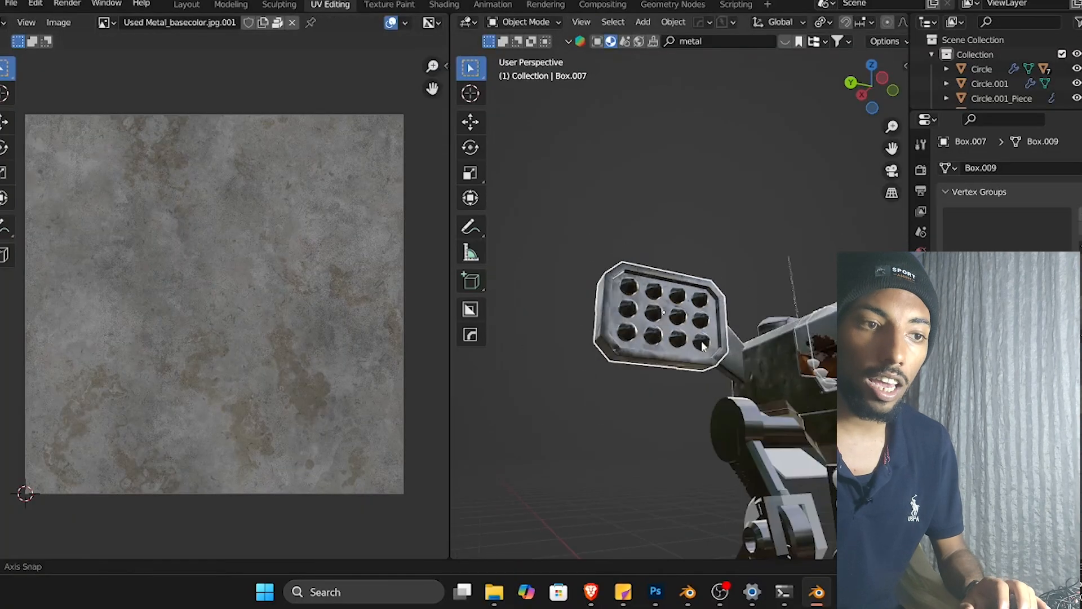
mouse_move(703, 345)
middle_down()
mouse_move(711, 376)
mouse_move(662, 342)
mouse_move(686, 296)
mouse_move(726, 386)
mouse_move(661, 317)
mouse_move(595, 283)
mouse_move(706, 350)
middle_up()
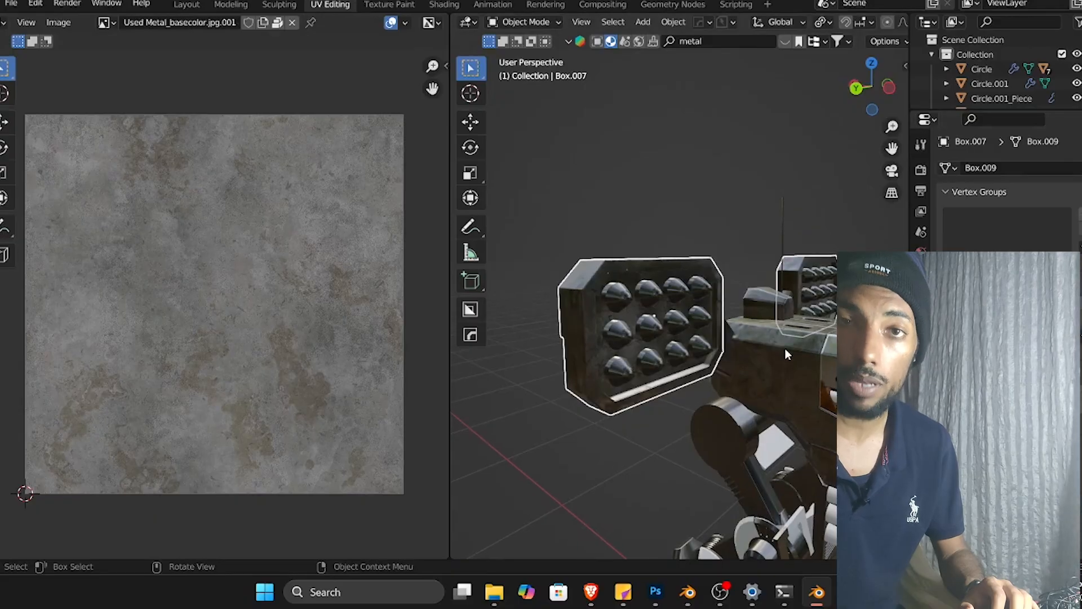
Re-enter Edit Mode on the pod and switch between its two UV maps to compare the layouts.
middle_drag(785, 347, 725, 333)
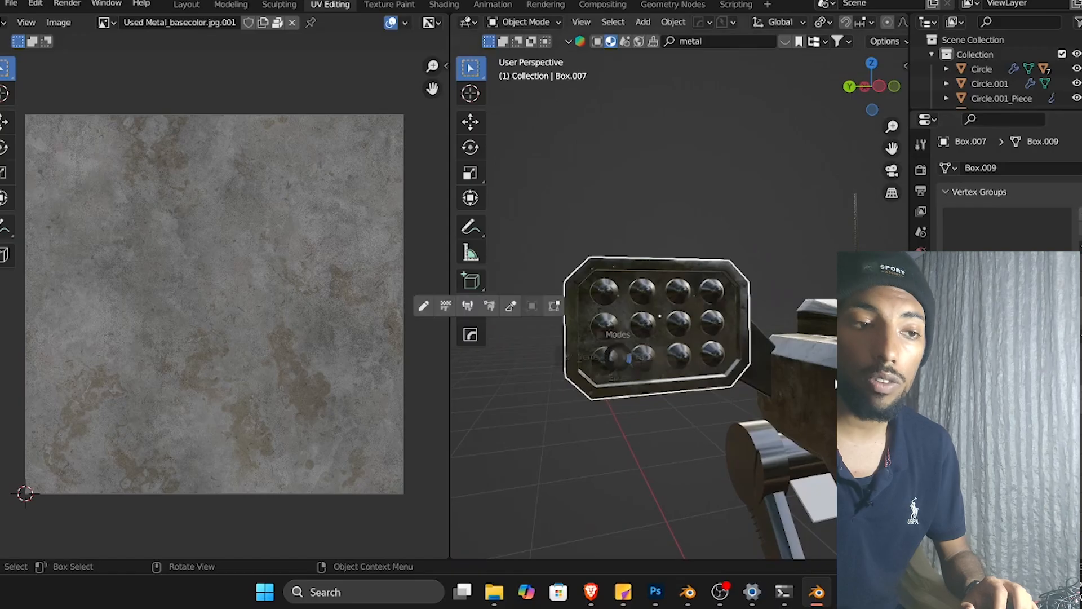
key(Tab)
click(208, 357)
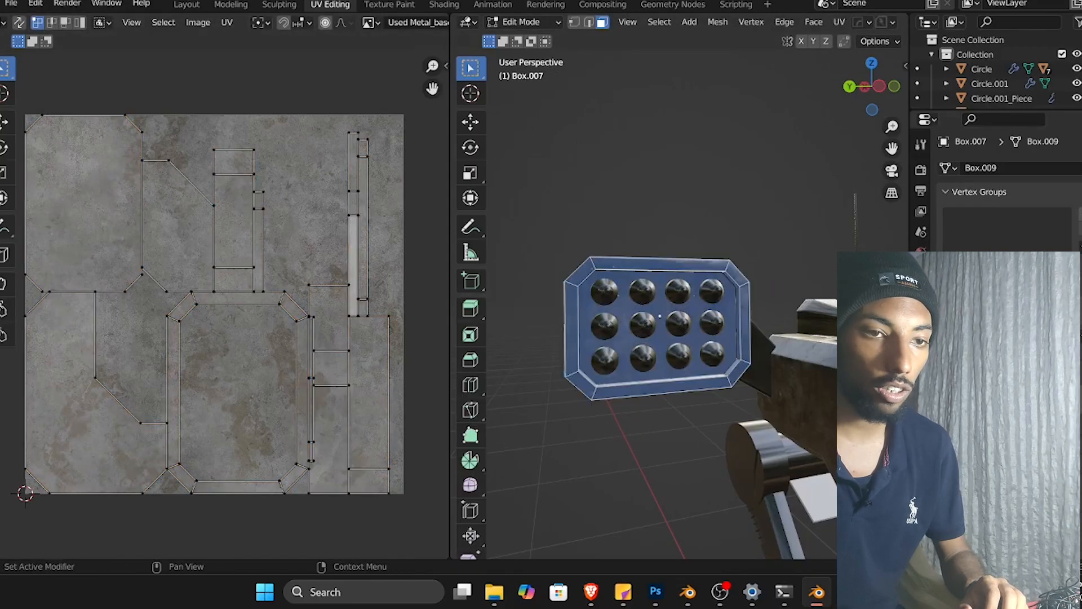
click(990, 402)
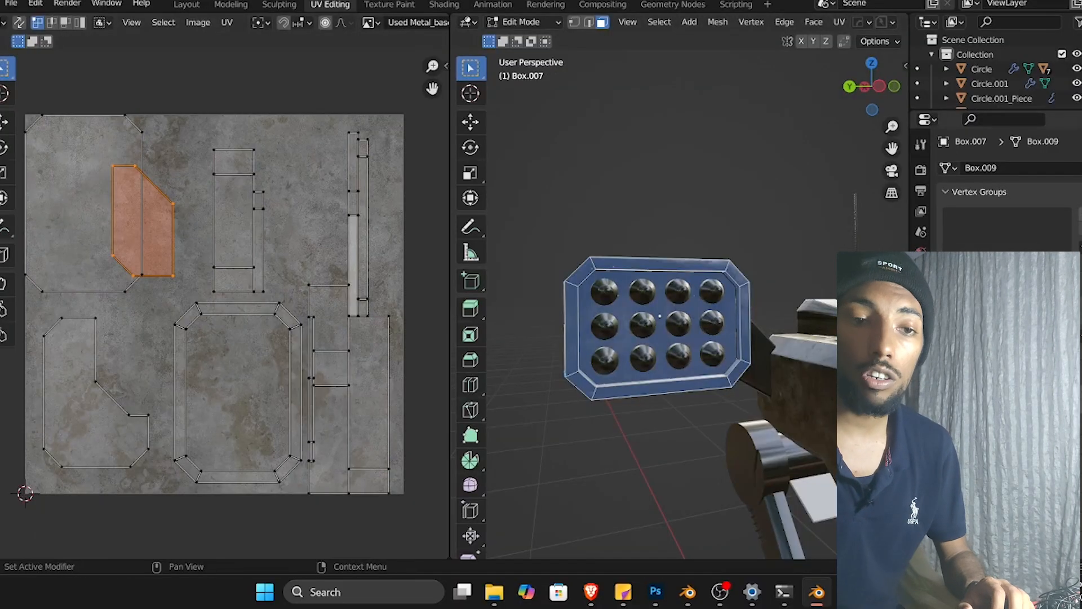
click(991, 388)
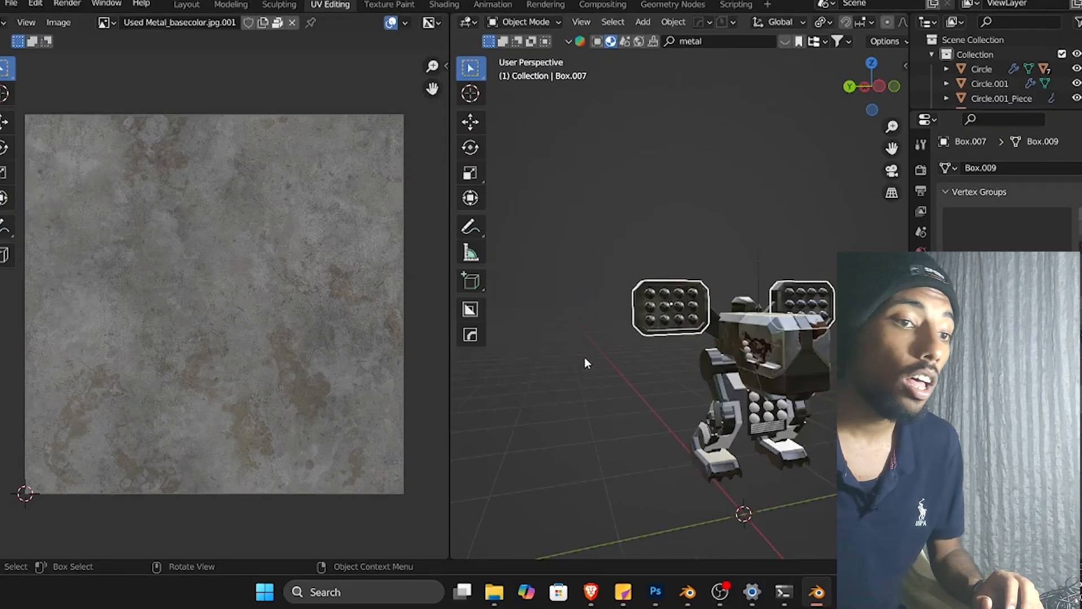
Select the round joint part on the mech's leg and Smart UV Project all its faces in Edit Mode.
middle_drag(585, 357, 794, 367)
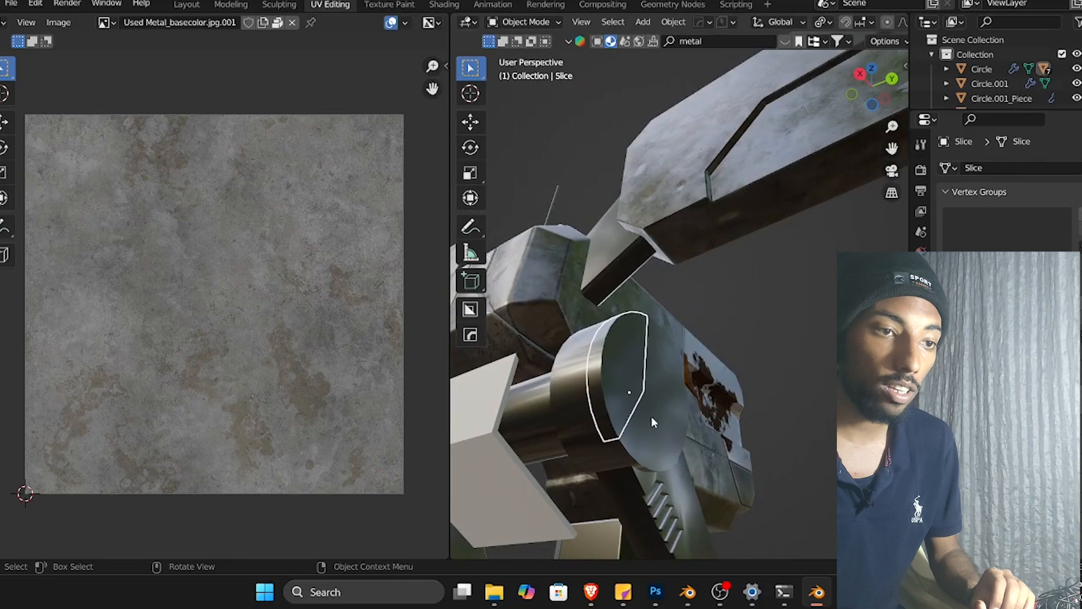
mouse_move(647, 408)
middle_down()
mouse_move(656, 392)
mouse_move(743, 375)
mouse_move(662, 415)
middle_up()
scroll(743, 375, up, 2)
shift+click(671, 268)
scroll(671, 268, down, 3)
middle_drag(671, 268, 553, 386)
shift+click(563, 356)
shift+click(553, 423)
shift+click(708, 449)
scroll(604, 464, down, 4)
middle_drag(508, 431, 423, 443)
scroll(506, 514, up, 4)
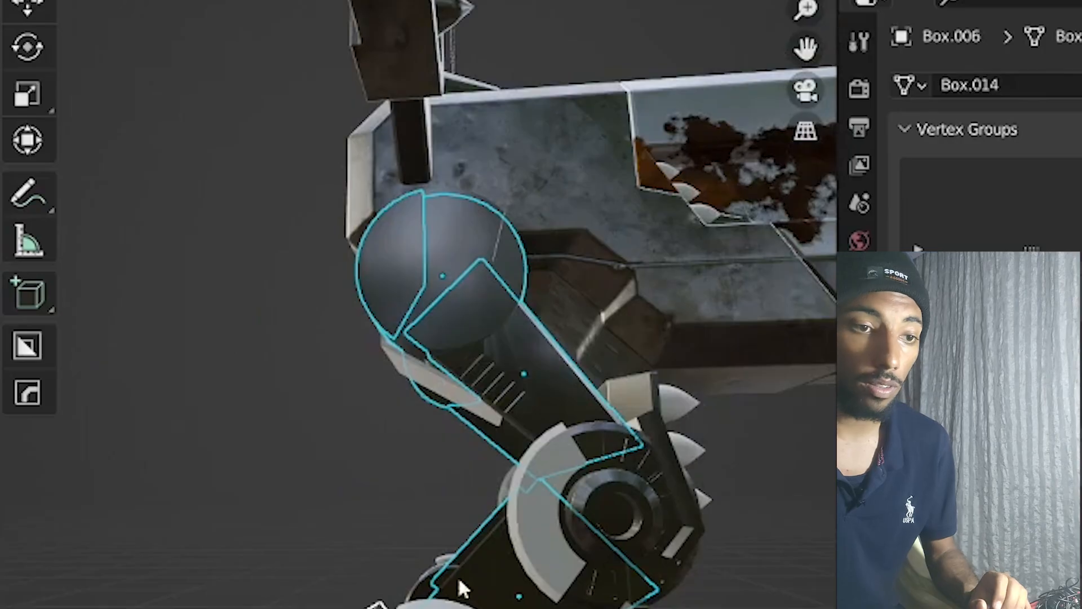
key(Tab)
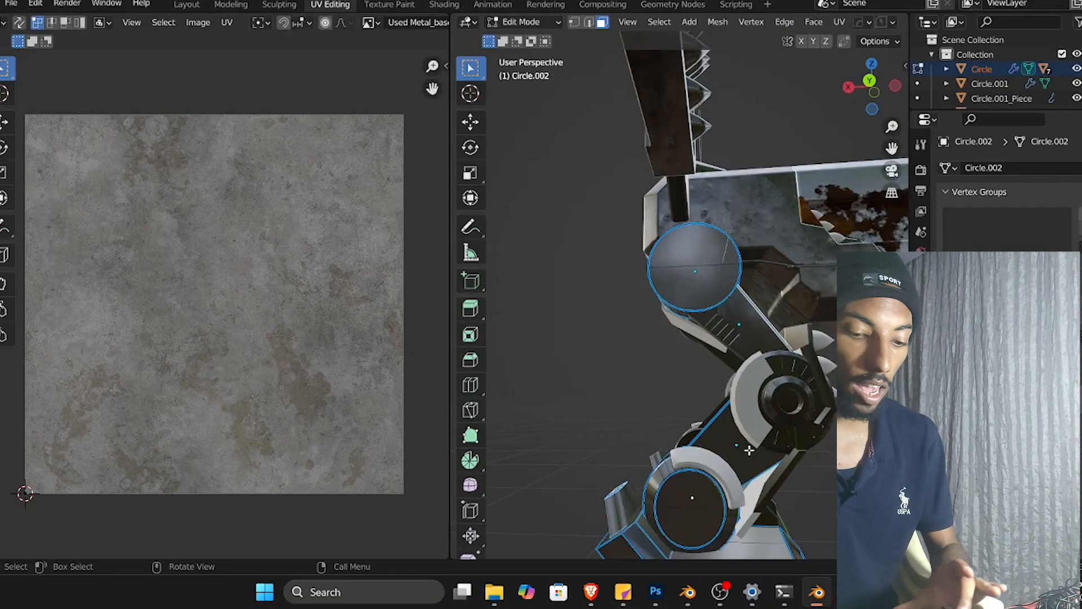
key(u)
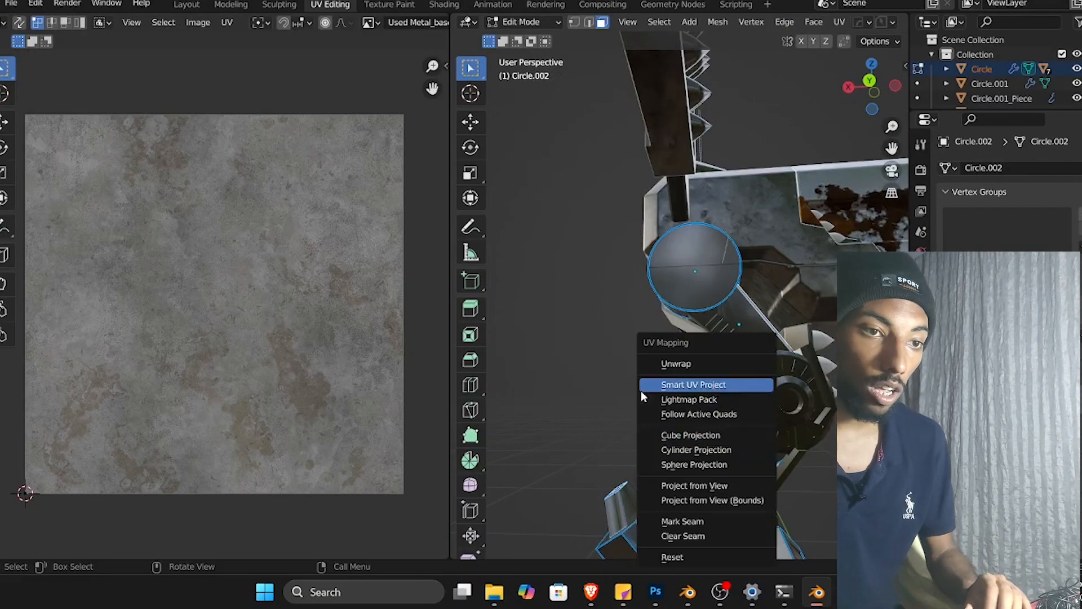
key(Escape)
key(a)
key(u)
click(708, 385)
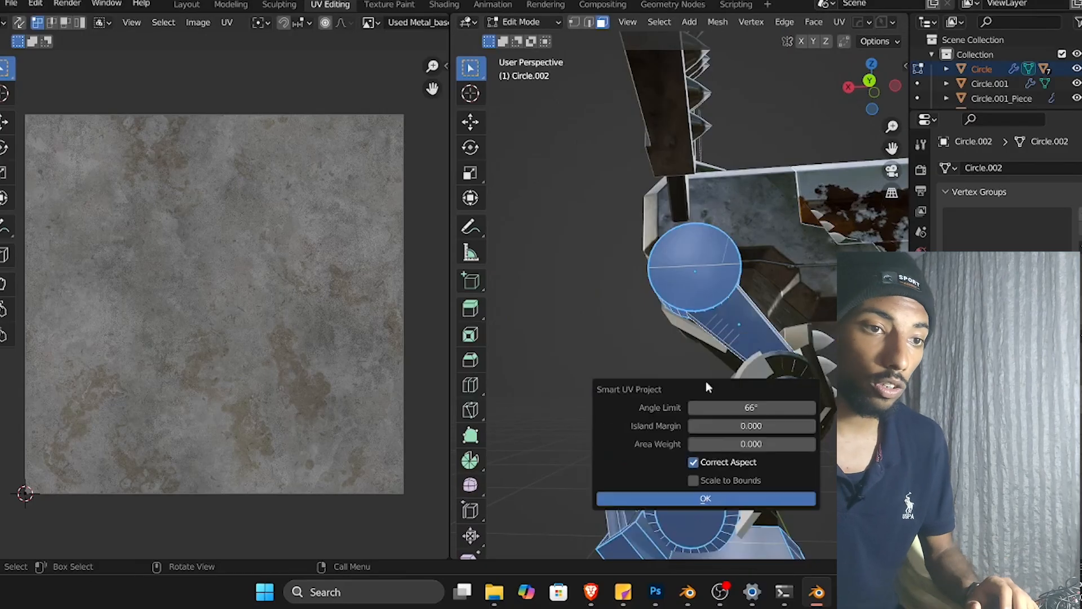
click(669, 502)
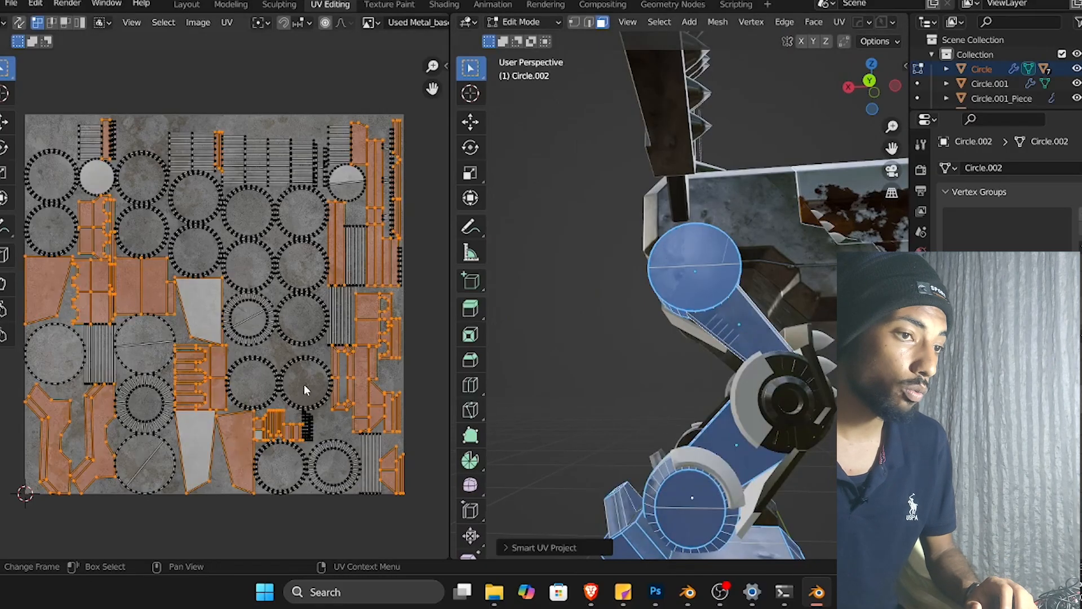
Return to Object Mode, select the semicircular slice part and apply its Boolean modifiers.
scroll(304, 389, up, 1)
key(Tab)
scroll(789, 395, down, 3)
middle_drag(656, 349, 615, 378)
scroll(800, 390, up, 4)
click(773, 299)
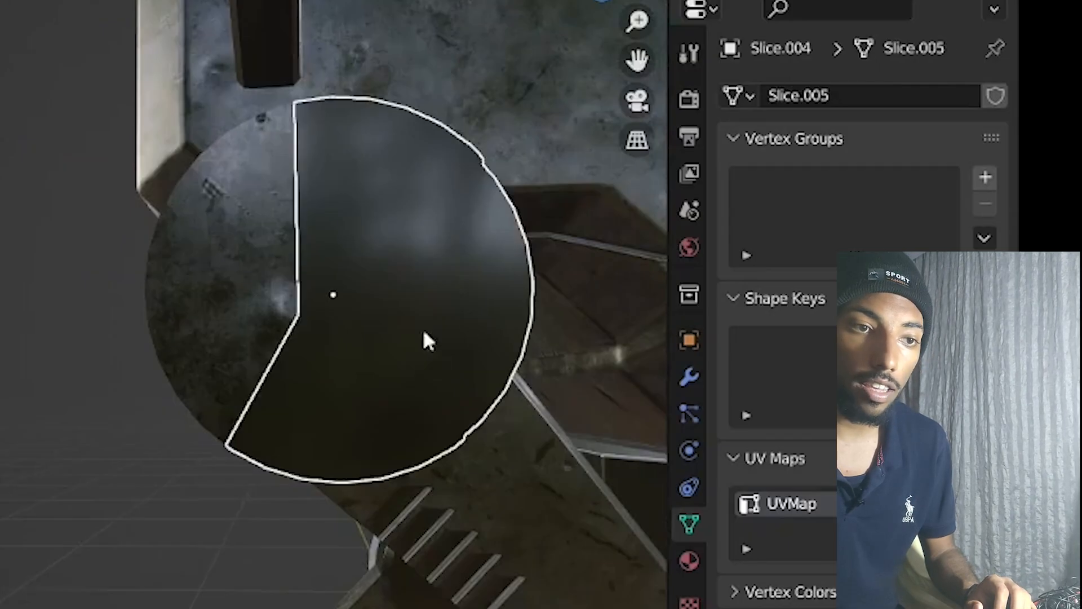
click(682, 563)
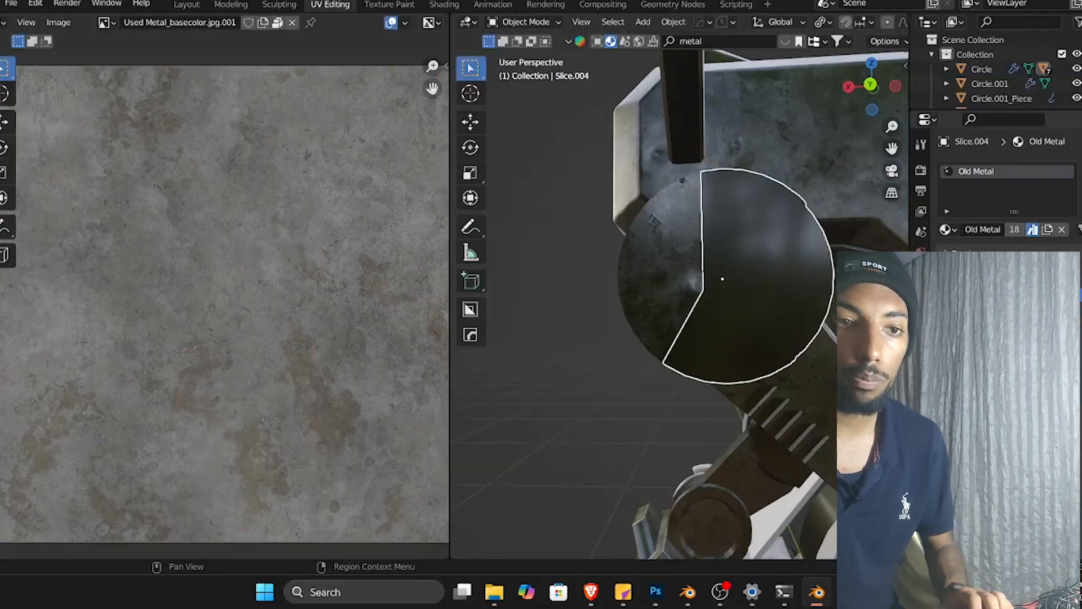
click(689, 377)
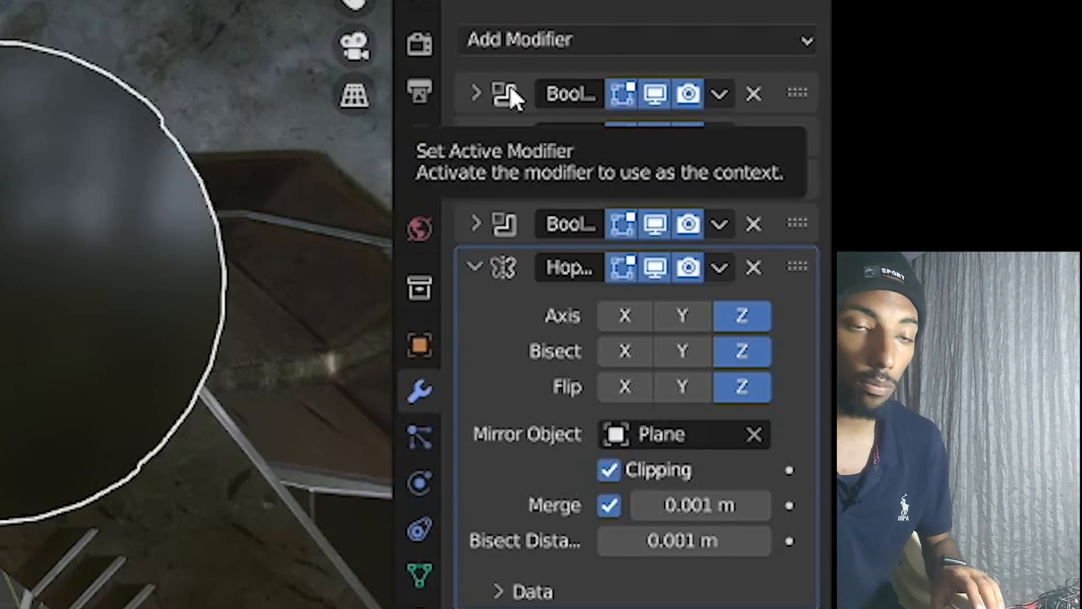
scroll(961, 192, down, 4)
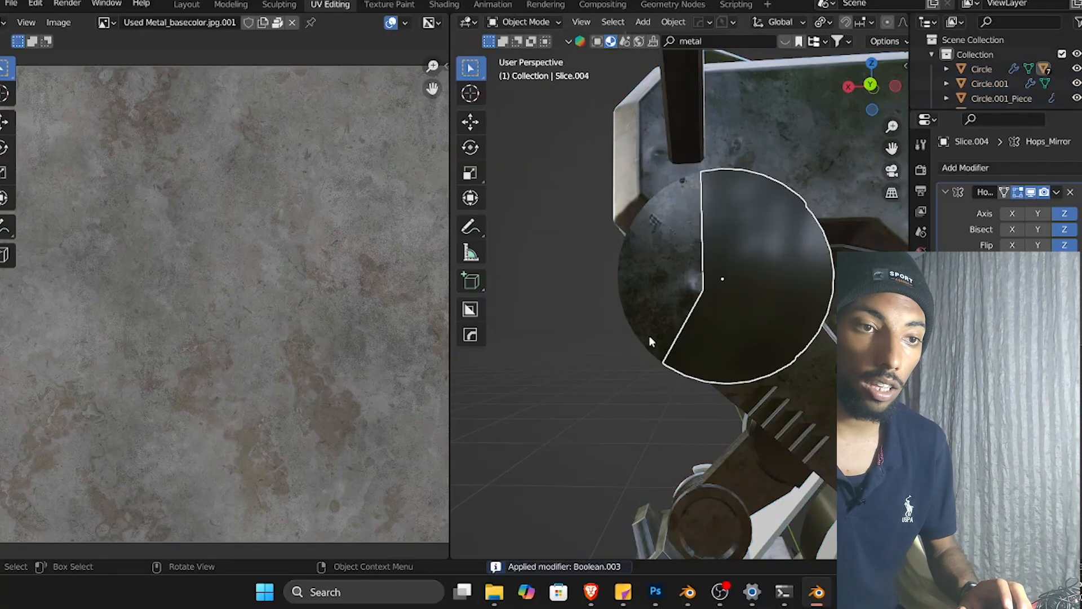
Smart UV Project all faces of the slice part in Edit Mode, then go back to Object Mode.
click(777, 352)
key(a)
key(u)
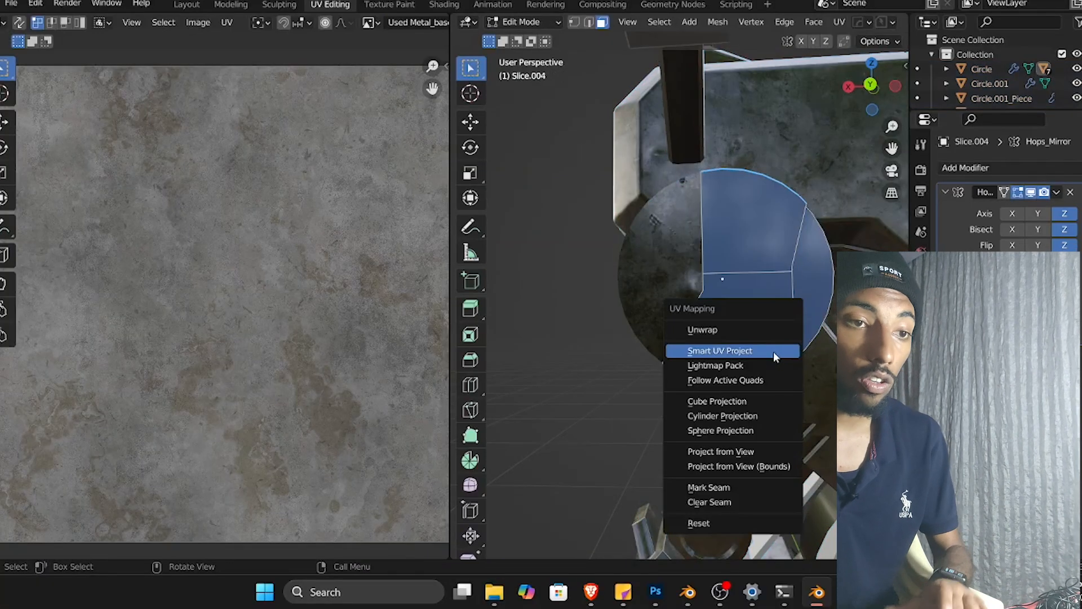
click(769, 351)
click(756, 472)
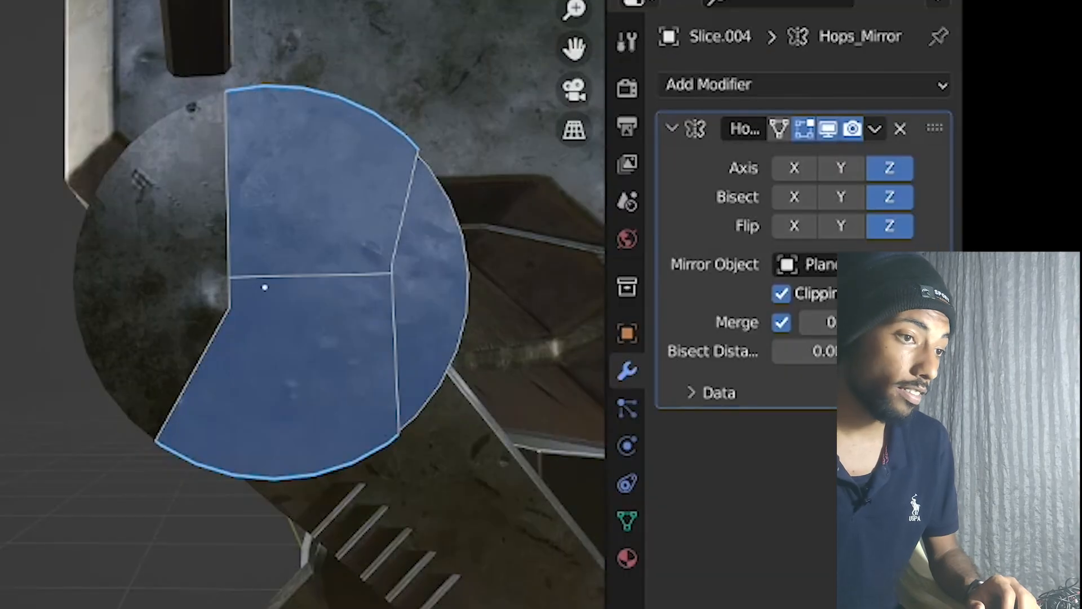
key(Tab)
Orbit around the mech, select the round hip cylinder part and open its material and mesh data properties.
scroll(314, 422, down, 5)
key(Tab)
click(479, 544)
middle_drag(401, 518, 0, 375)
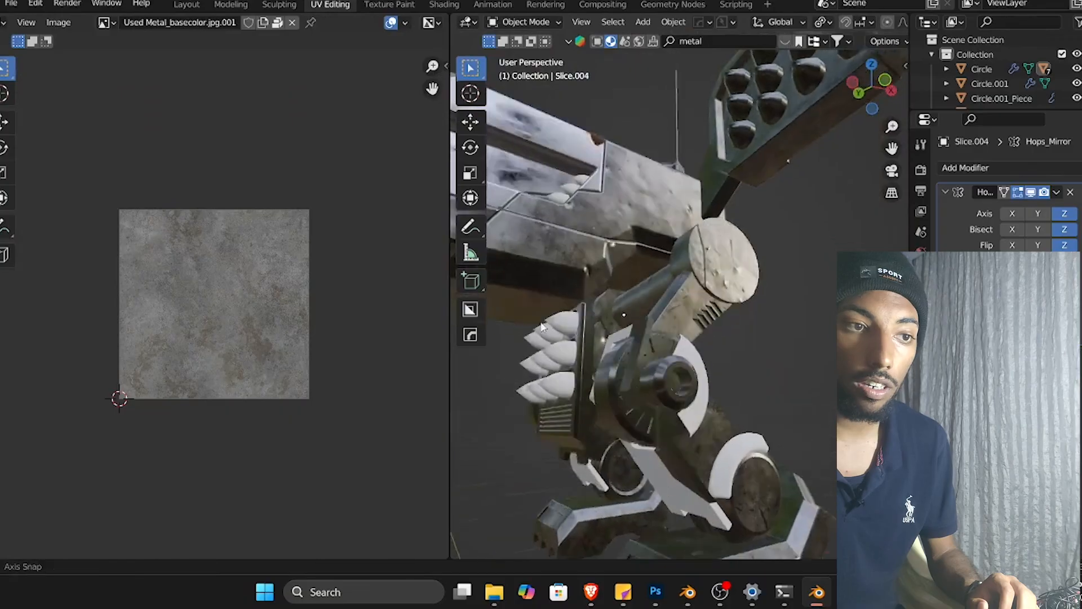
middle_drag(542, 326, 635, 374)
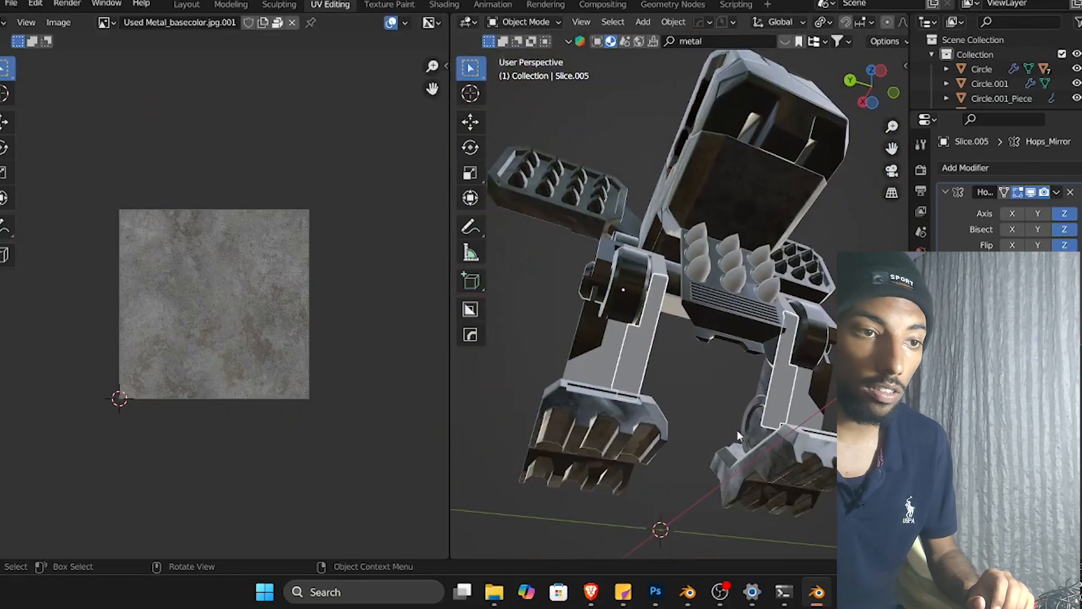
scroll(691, 420, down, 3)
scroll(691, 420, up, 8)
middle_drag(649, 410, 691, 364)
scroll(684, 412, down, 5)
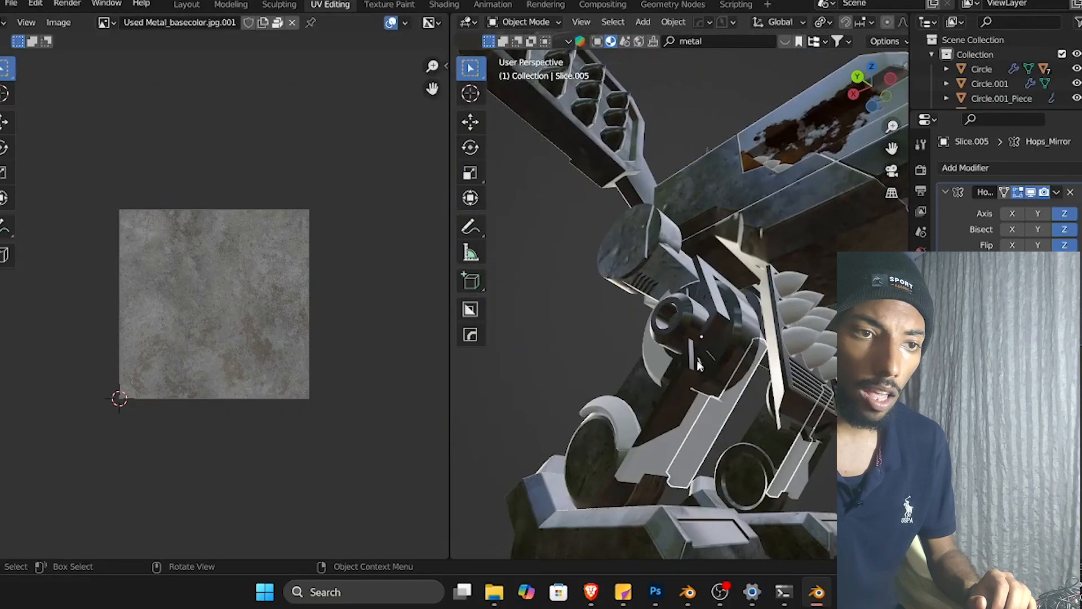
middle_drag(772, 377, 509, 401)
middle_drag(772, 348, 732, 371)
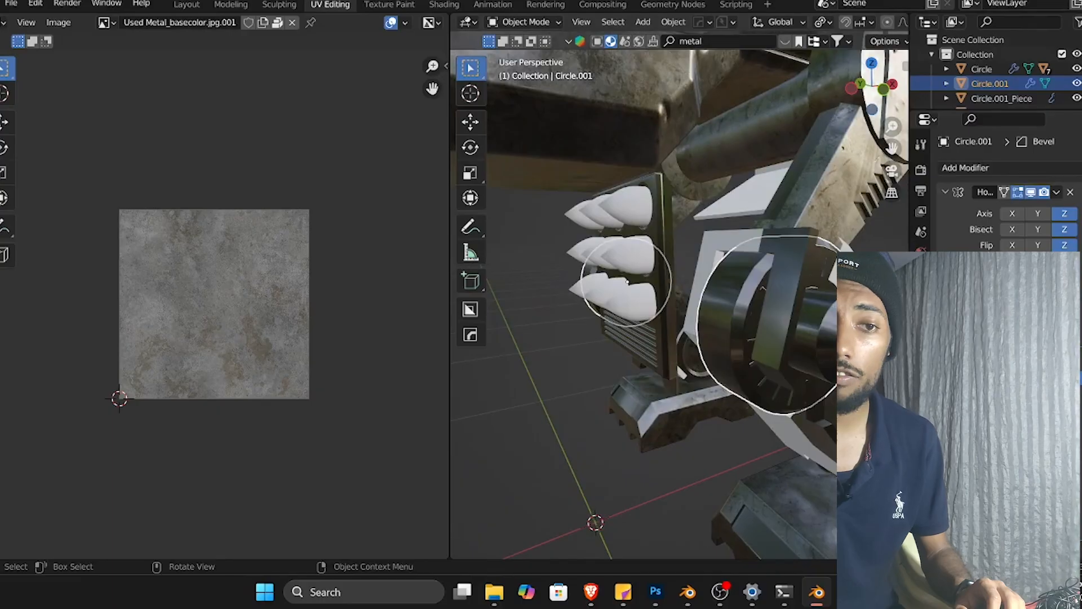
click(921, 427)
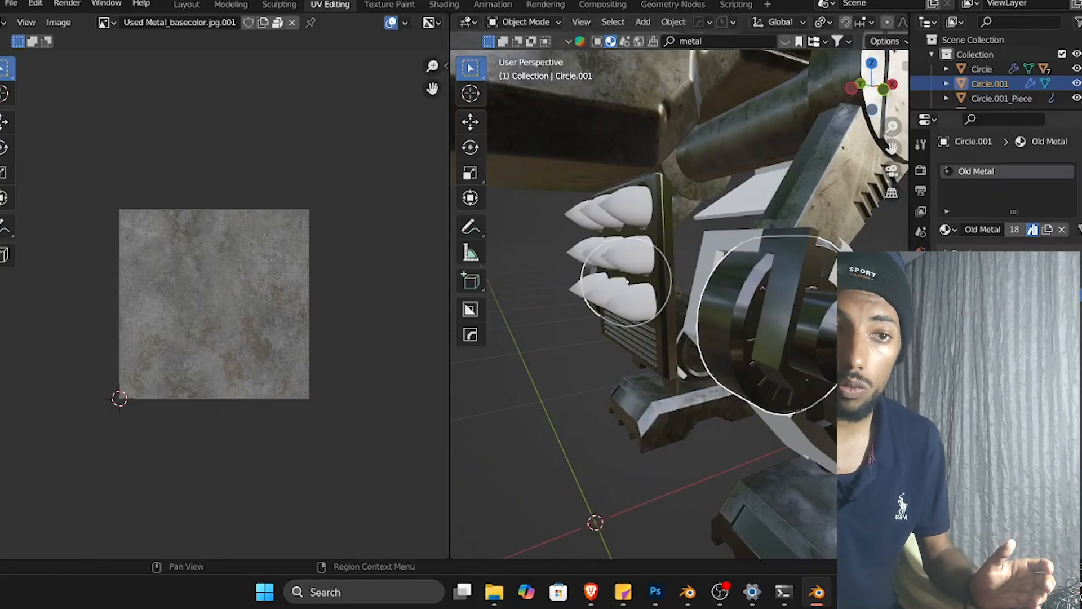
click(921, 406)
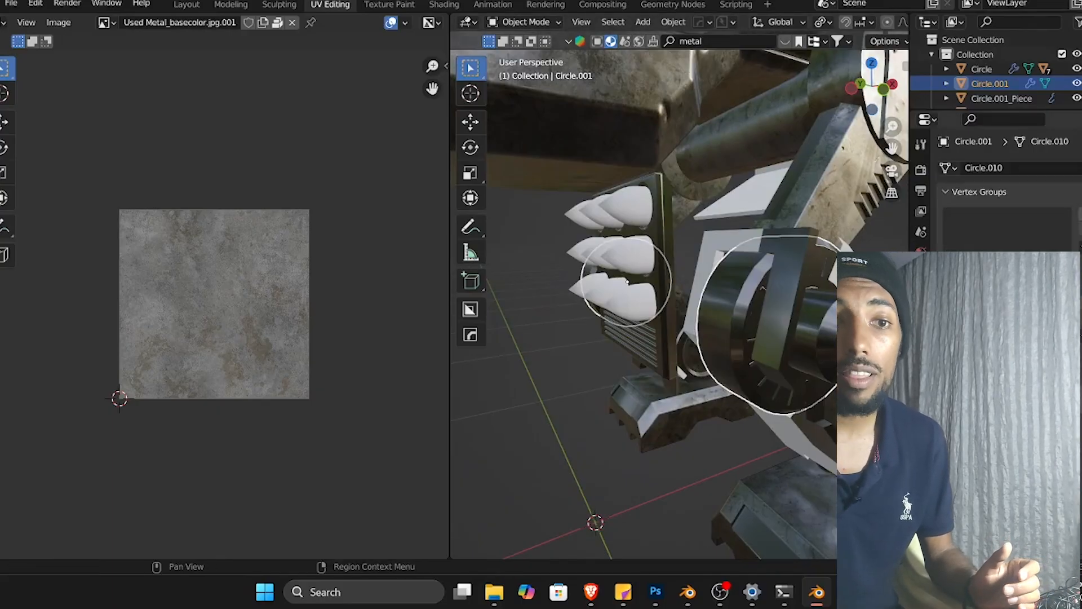
Smart UV Project the hip cylinder's faces in Edit Mode, then return to Object Mode.
key(Tab)
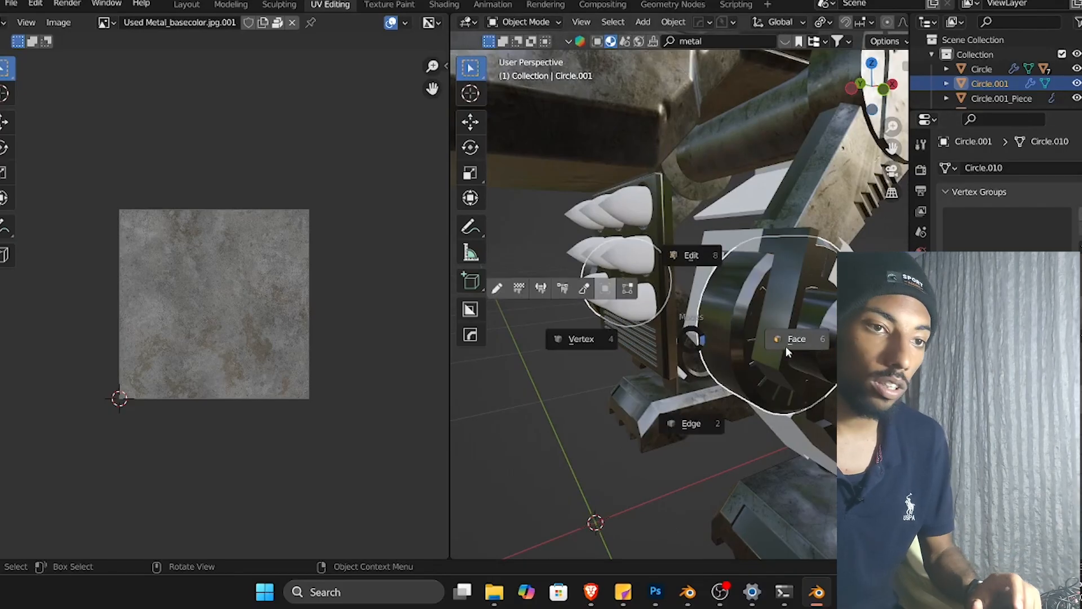
click(783, 343)
key(u)
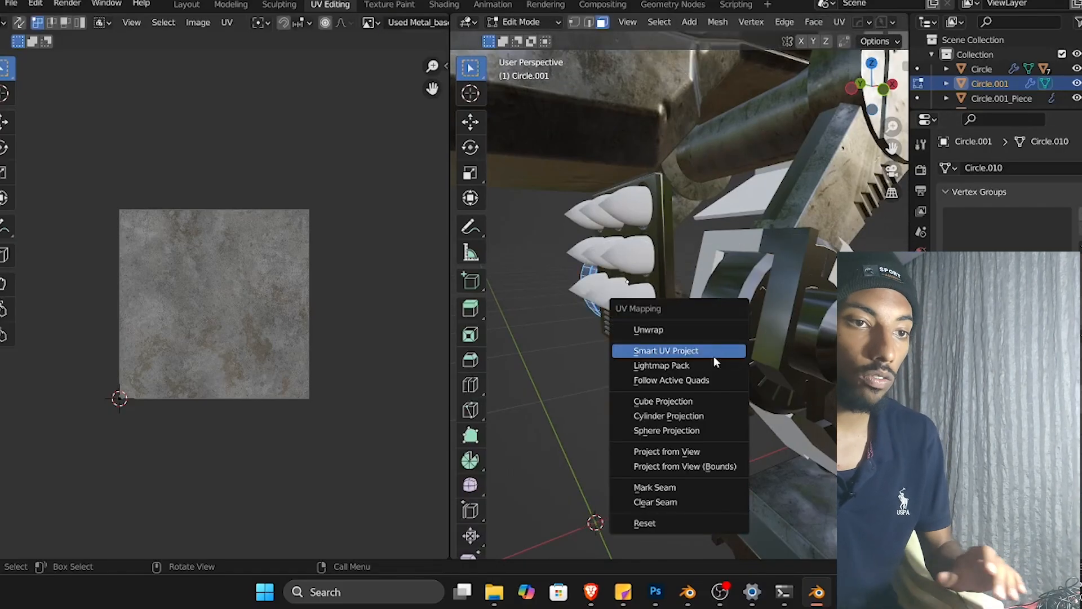
click(714, 352)
click(675, 469)
click(747, 299)
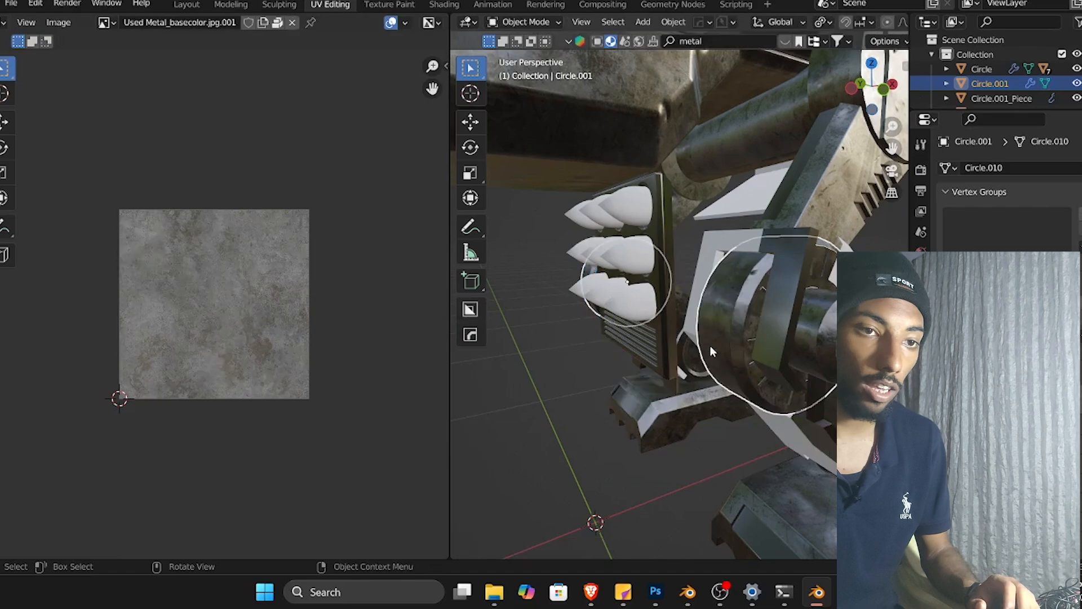
Orbit to the spiked launcher panel, select it and Smart UV Project all its faces in Edit Mode, then return to Object Mode.
middle_drag(584, 400, 813, 359)
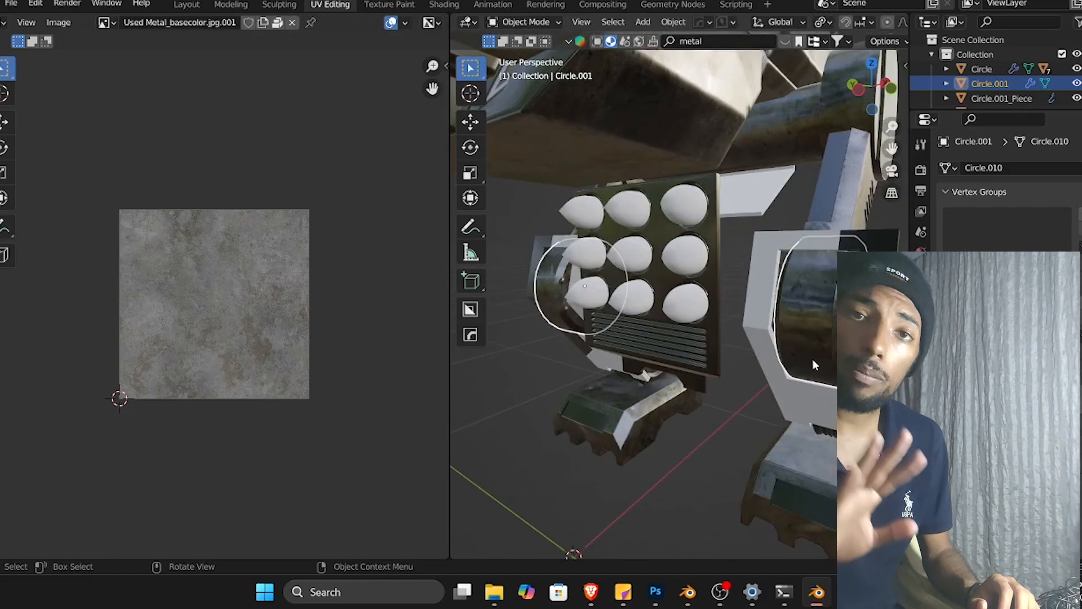
scroll(618, 332, down, 2)
middle_drag(618, 332, 744, 341)
scroll(639, 346, up, 2)
click(639, 346)
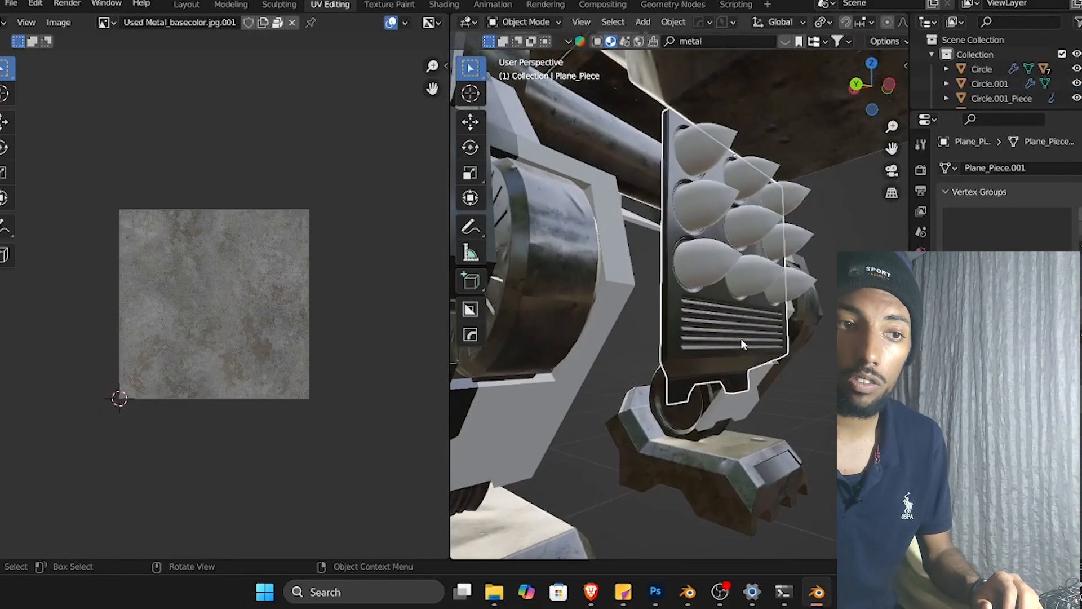
key(Tab)
key(a)
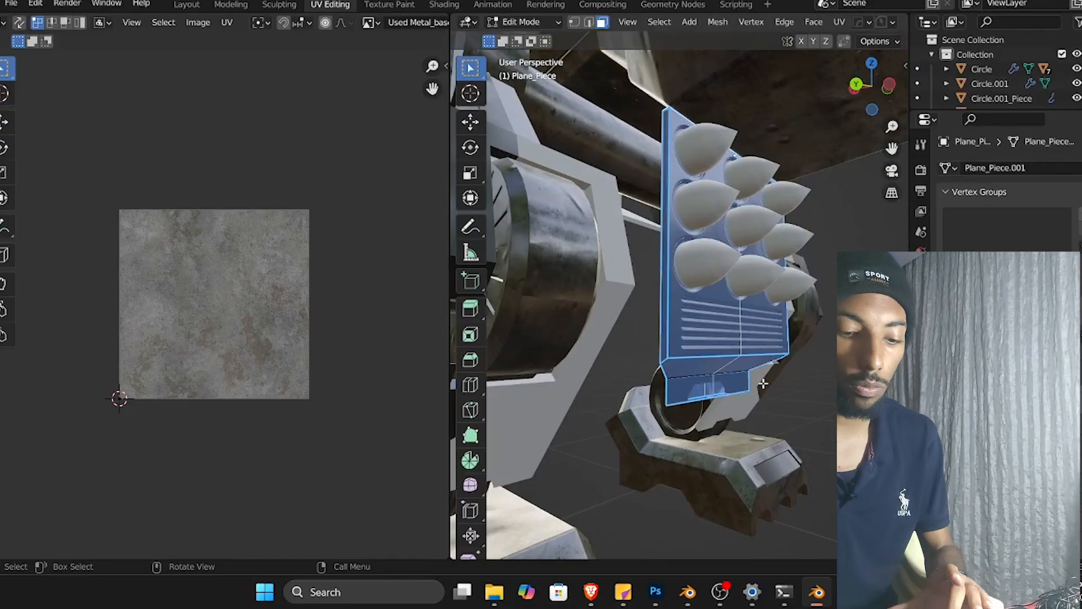
key(u)
click(741, 386)
click(765, 506)
key(ctrl+Tab)
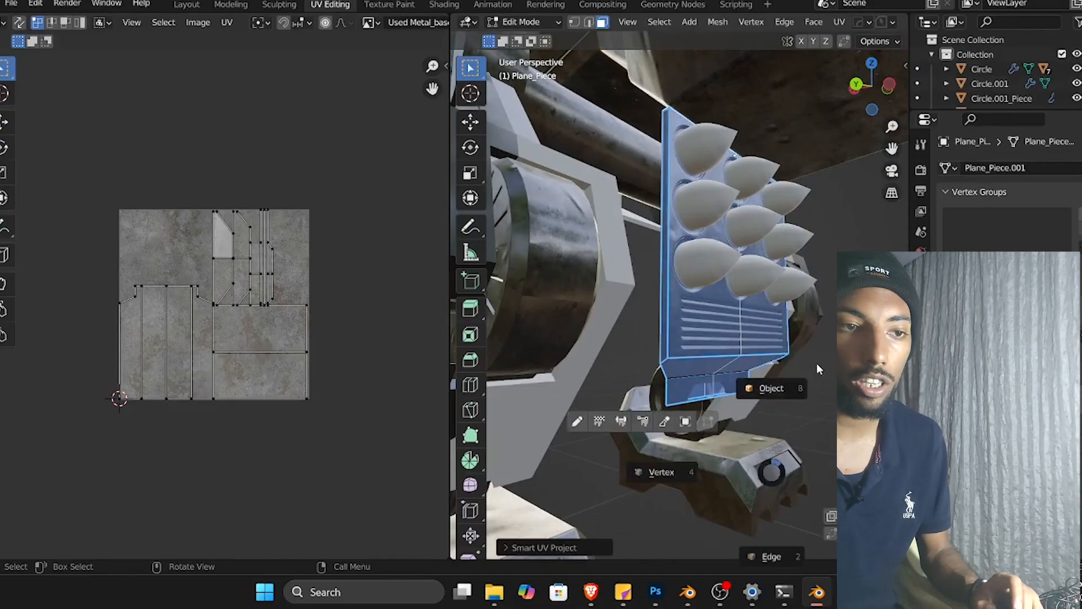
click(771, 387)
Select the main body slice and link the Old Metal material to it from the active part.
middle_drag(780, 400, 729, 198)
scroll(680, 364, down, 6)
shift+click(742, 273)
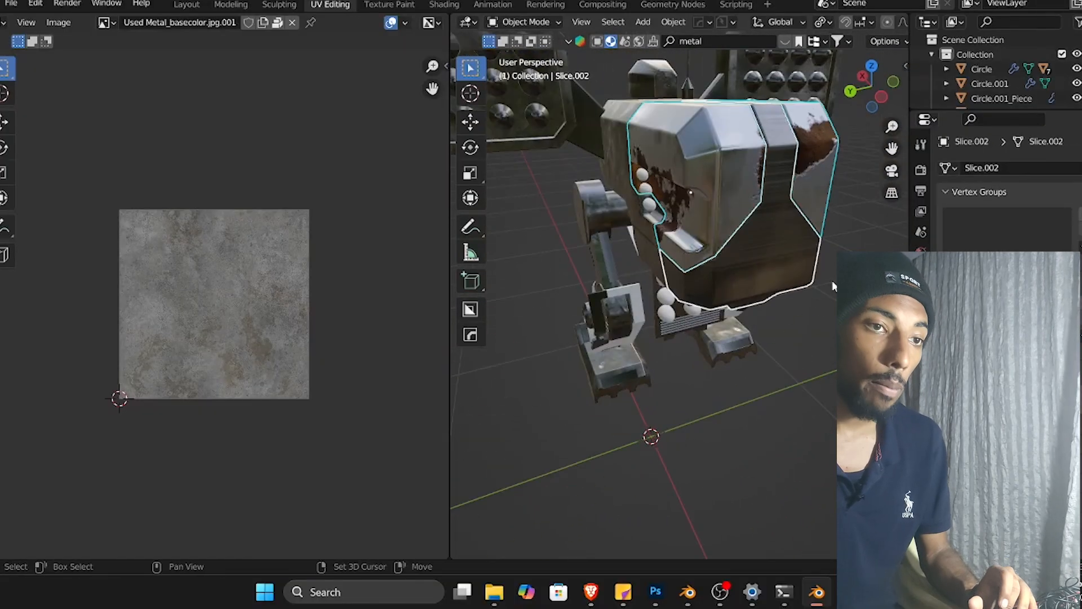
key(ctrl+l)
click(831, 282)
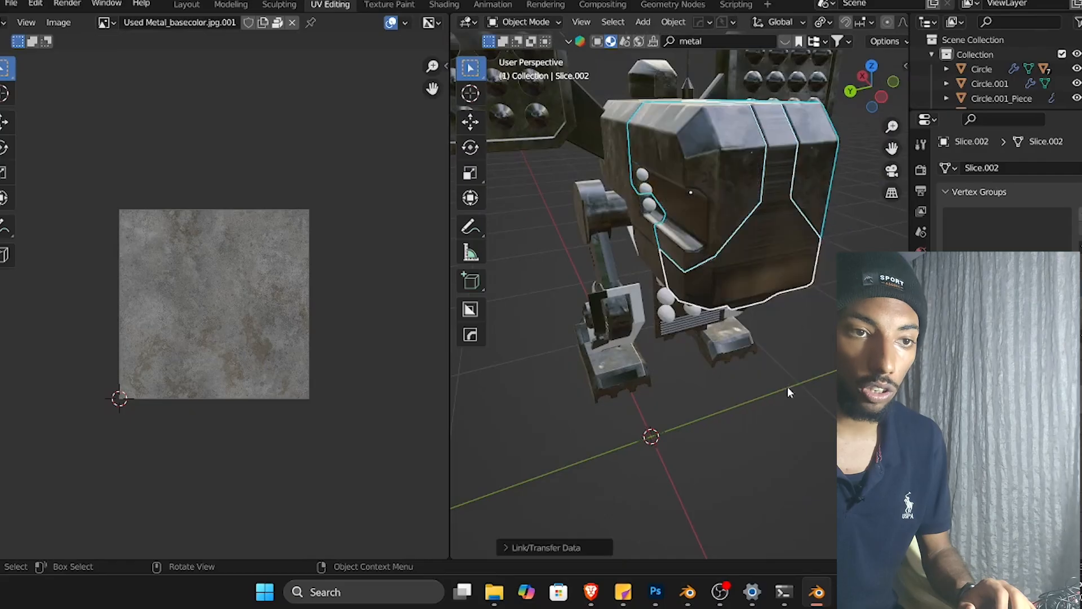
Orbit and zoom to inspect the body slice's texture mapping, entering Edit Mode with all faces selected.
click(765, 291)
scroll(778, 302, up, 4)
middle_drag(815, 316, 752, 174)
scroll(702, 282, down, 4)
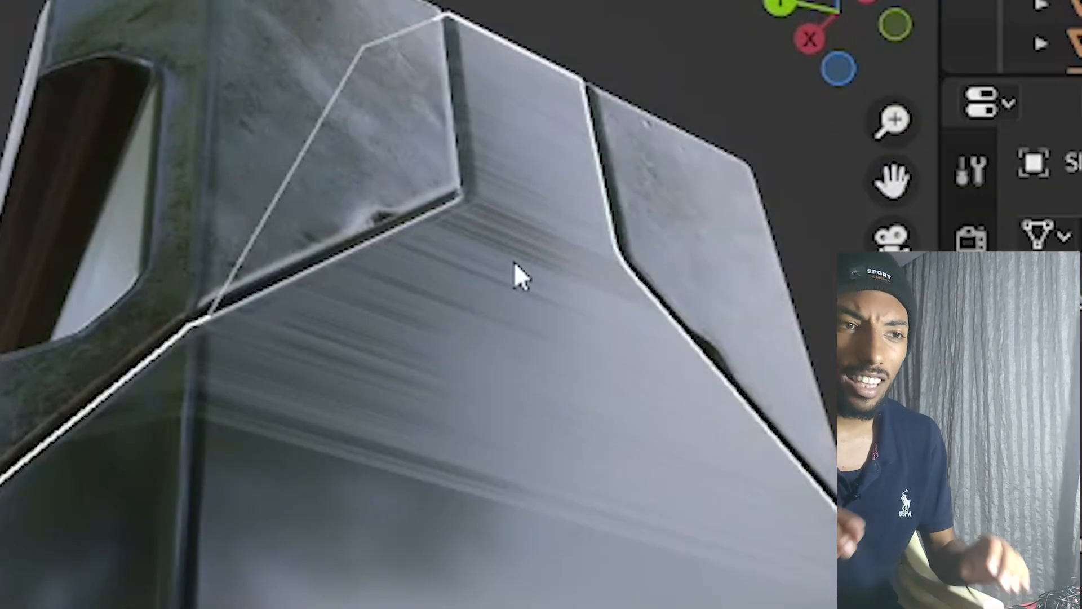
middle_drag(498, 363, 403, 606)
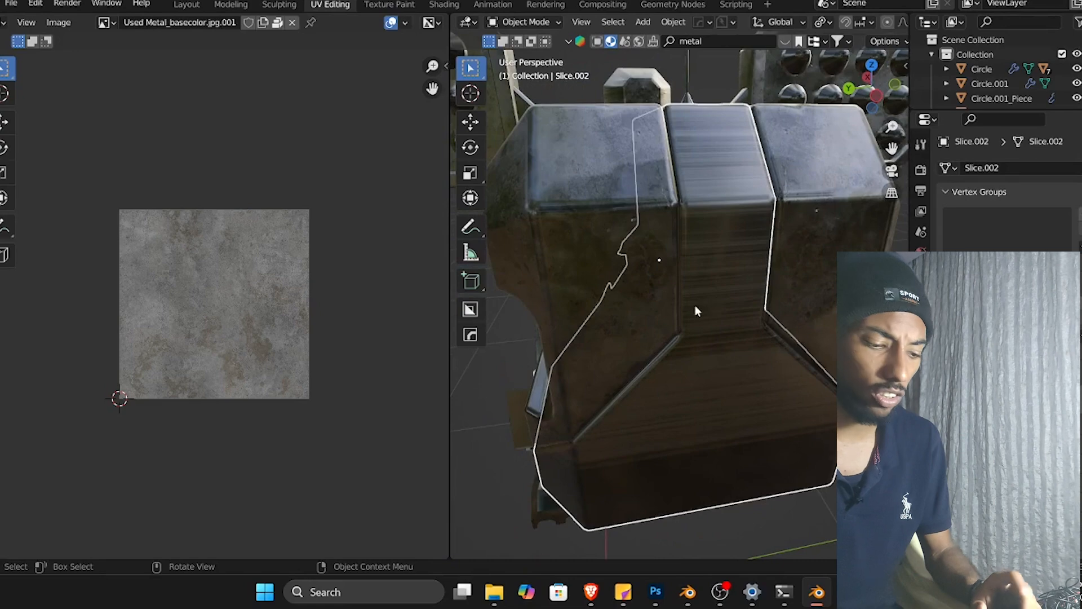
key(ctrl+Tab)
click(744, 314)
click(744, 294)
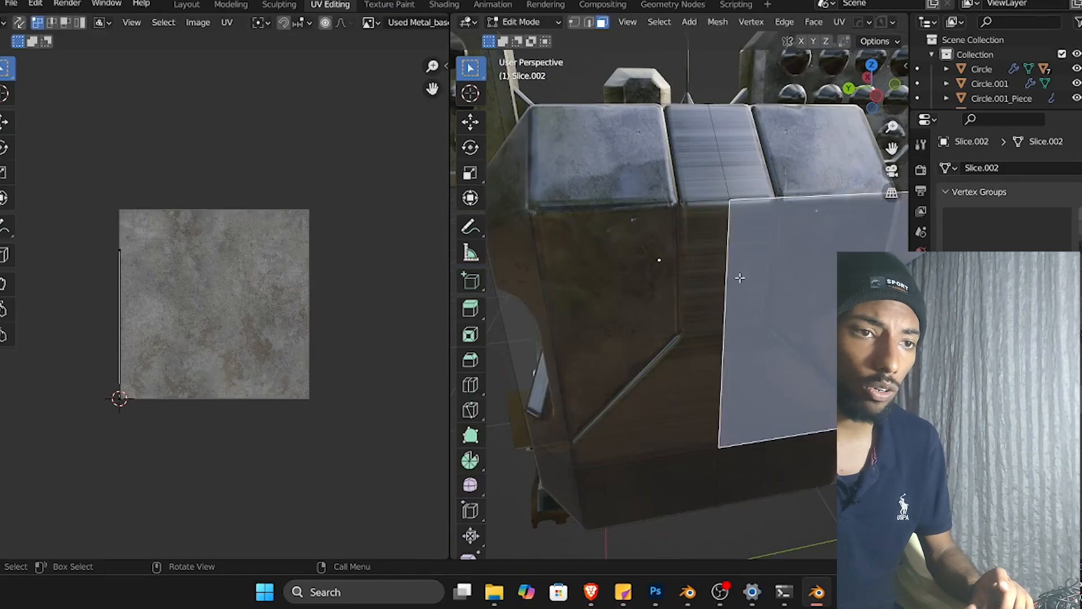
key(a)
scroll(728, 304, down, 6)
scroll(733, 314, up, 3)
middle_drag(733, 314, 751, 347)
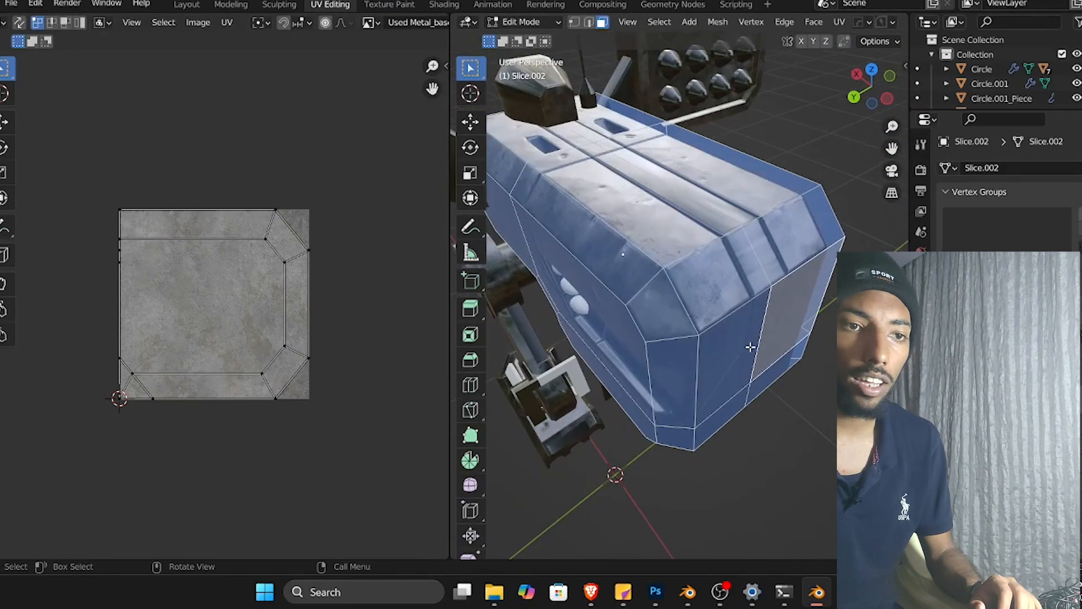
middle_drag(786, 203, 740, 361)
Return to Object Mode and apply the body slice's Boolean modifiers.
key(Tab)
click(743, 323)
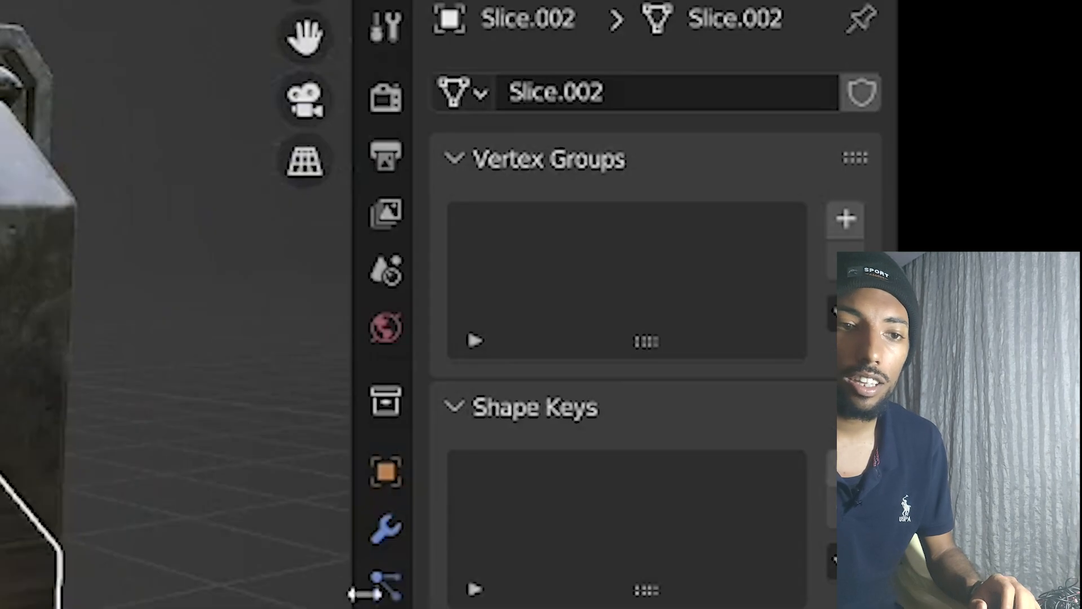
click(387, 529)
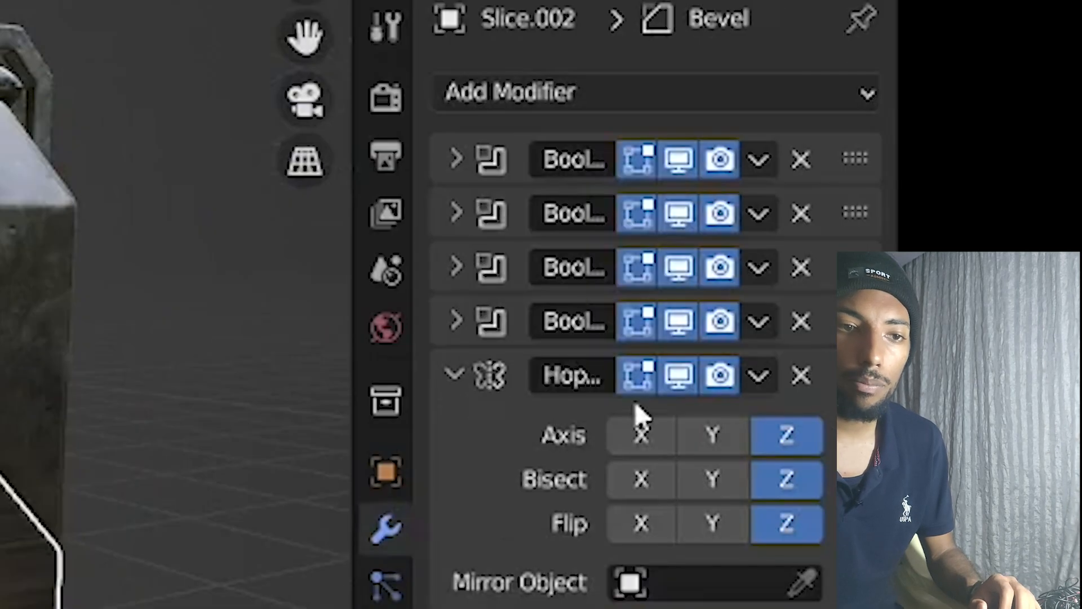
key(ctrl+a)
key(ctrl+a)
key(ctrl+a)
key(ctrl+a)
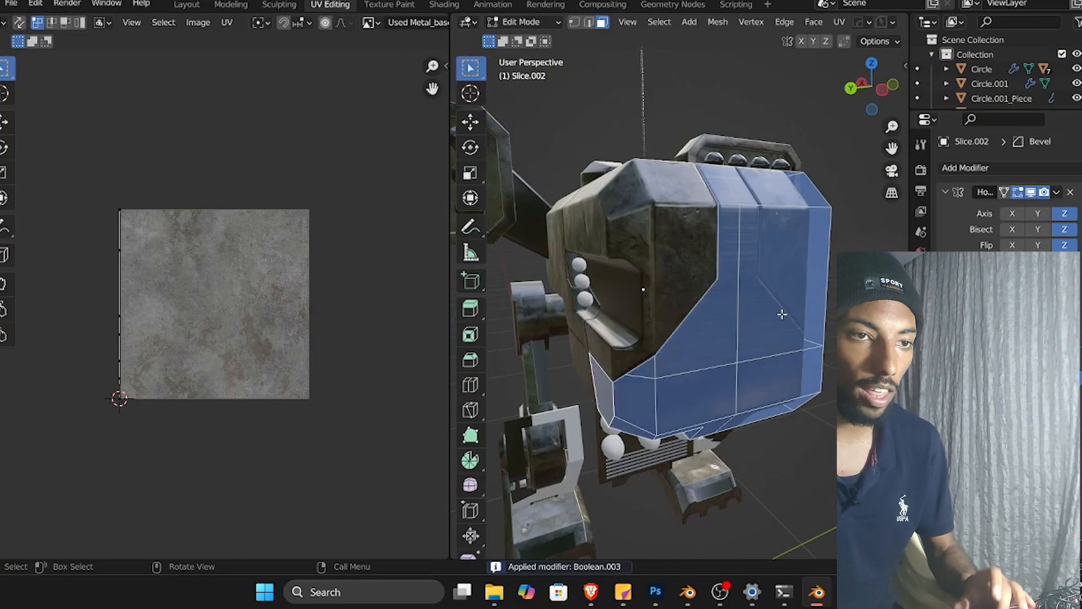
Smart UV Project all the body slice's faces in Edit Mode, then go back to Object Mode.
key(u)
click(784, 317)
click(741, 463)
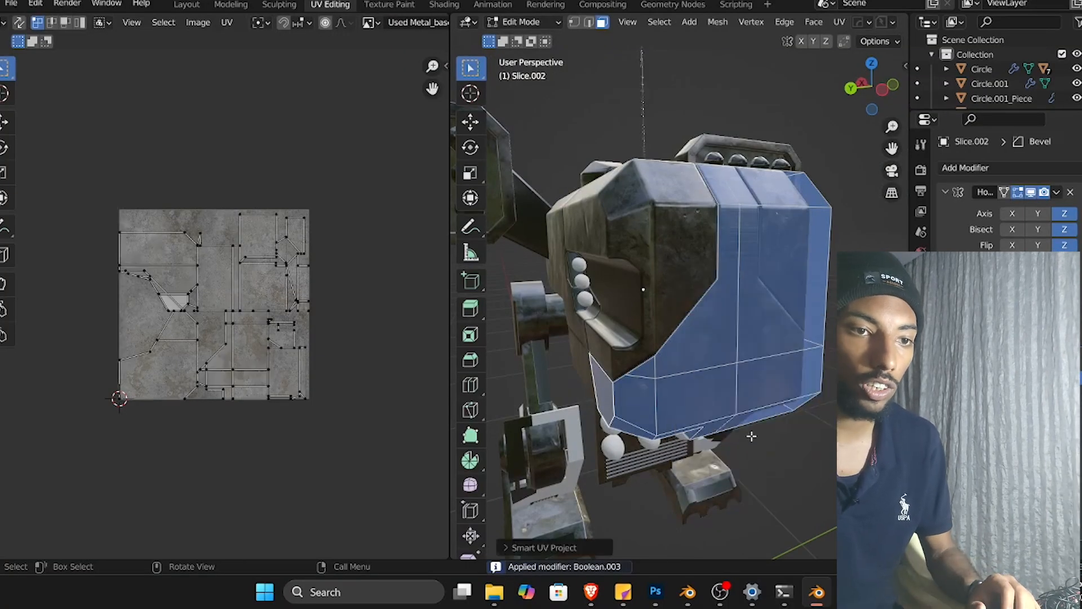
key(Tab)
Zoom in and inspect the body slice's texture and UV layout in Edit Mode, then leave Edit Mode.
click(784, 443)
middle_drag(784, 438, 744, 431)
middle_drag(680, 478, 711, 348)
scroll(683, 434, up, 3)
click(692, 400)
scroll(715, 391, down, 5)
scroll(733, 376, up, 6)
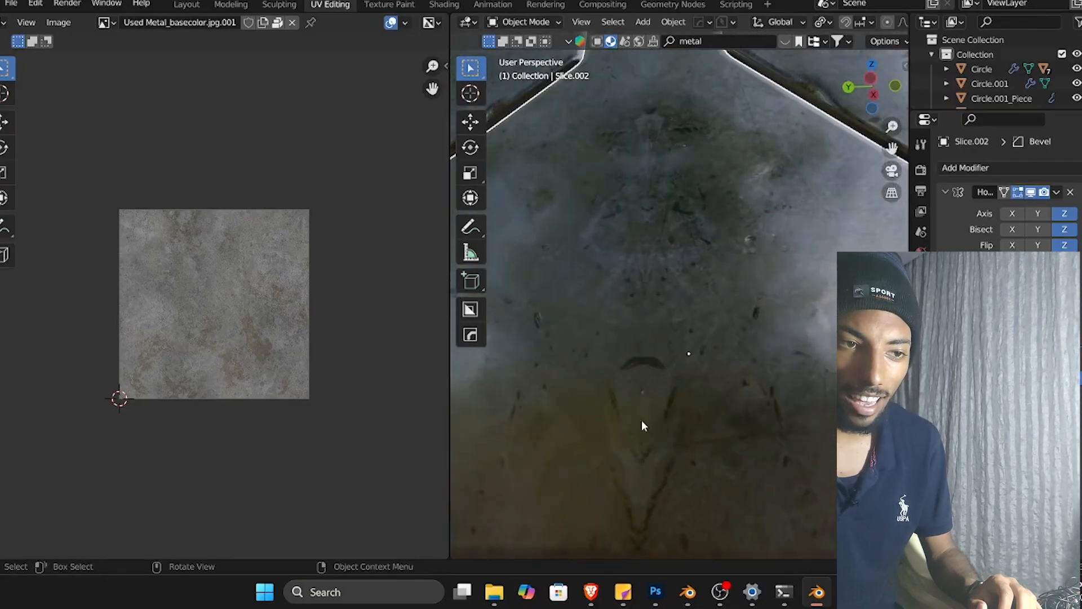
click(747, 300)
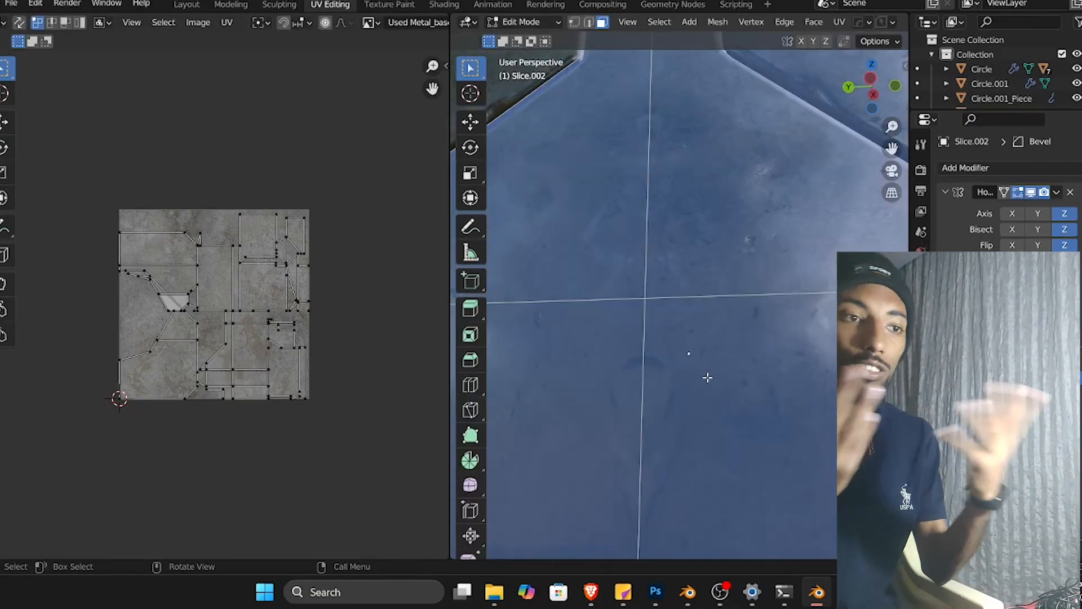
scroll(707, 379, down, 6)
middle_drag(696, 383, 717, 427)
key(Tab)
Apply the body slice's Hops Mirror modifier.
click(1071, 192)
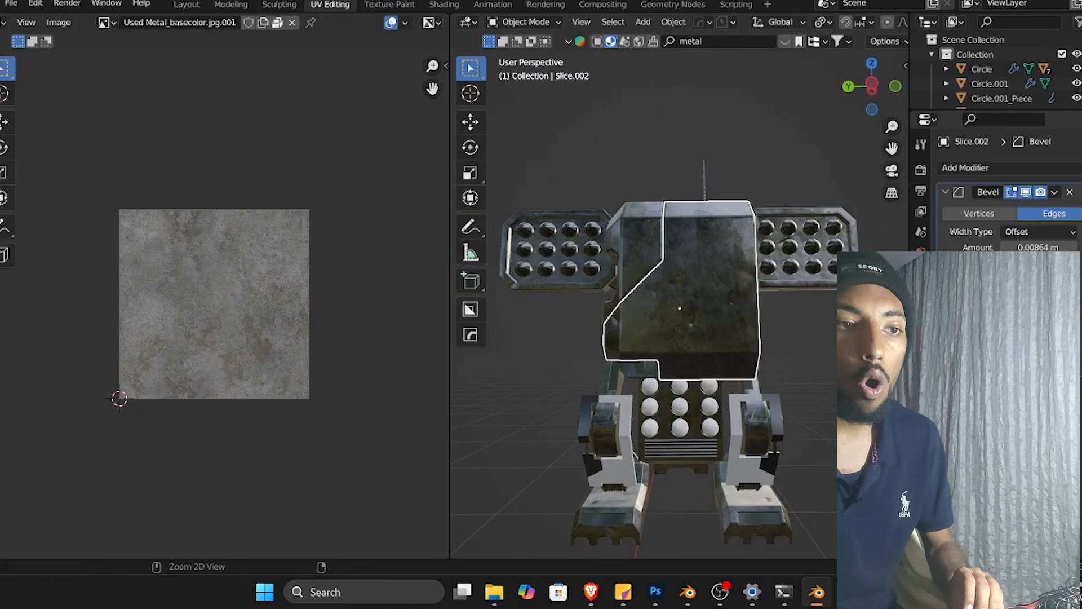
key(ctrl+z)
key(ctrl+a)
Enter Edit Mode and Smart UV Project the body slice again with a 66° angle limit, then return to Object Mode.
key(Tab)
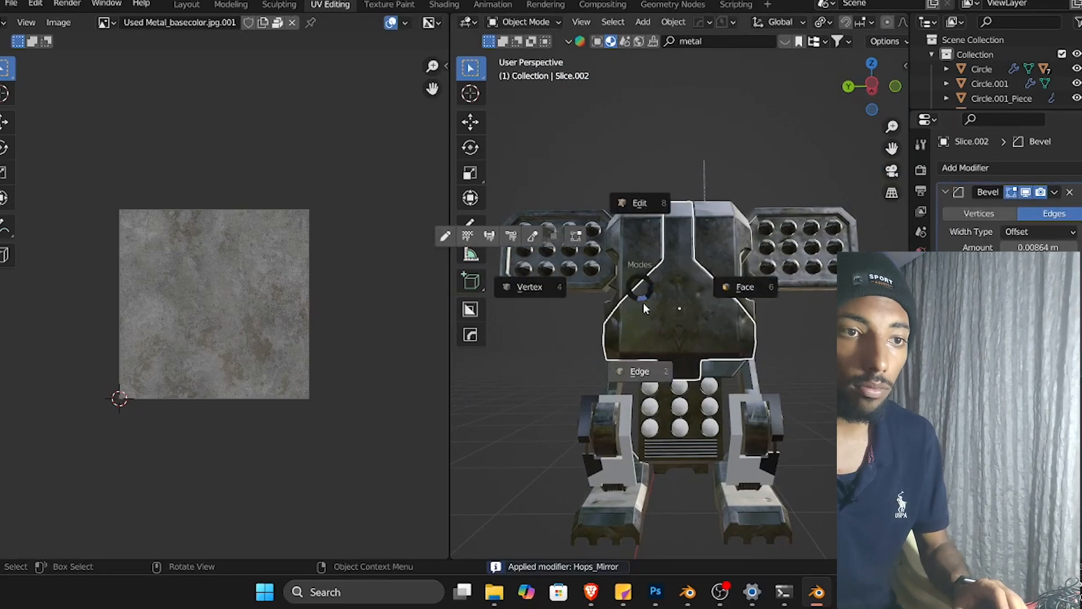
click(644, 307)
key(u)
click(705, 300)
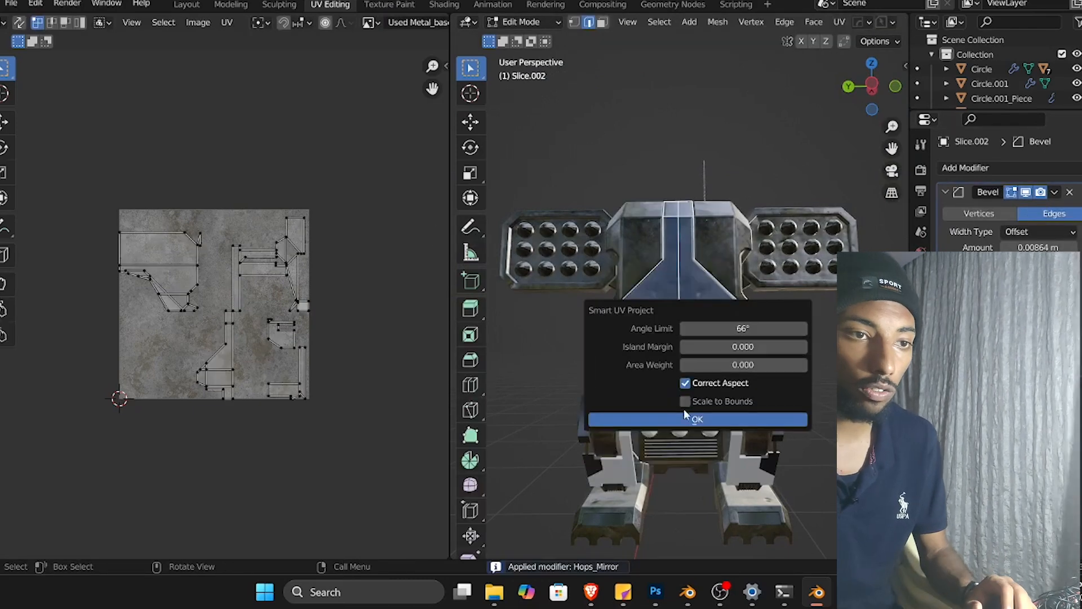
click(689, 417)
key(Tab)
Orbit and zoom around the mech to examine the textured body slice.
scroll(816, 373, up, 4)
middle_drag(813, 371, 784, 333)
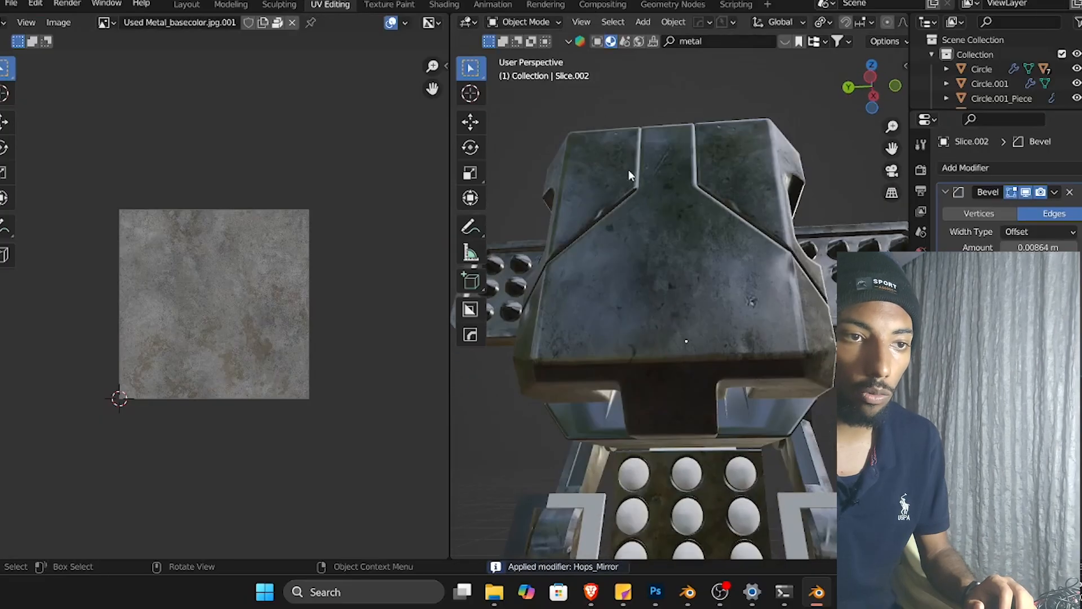
scroll(665, 251, down, 5)
middle_drag(742, 425, 699, 368)
click(922, 405)
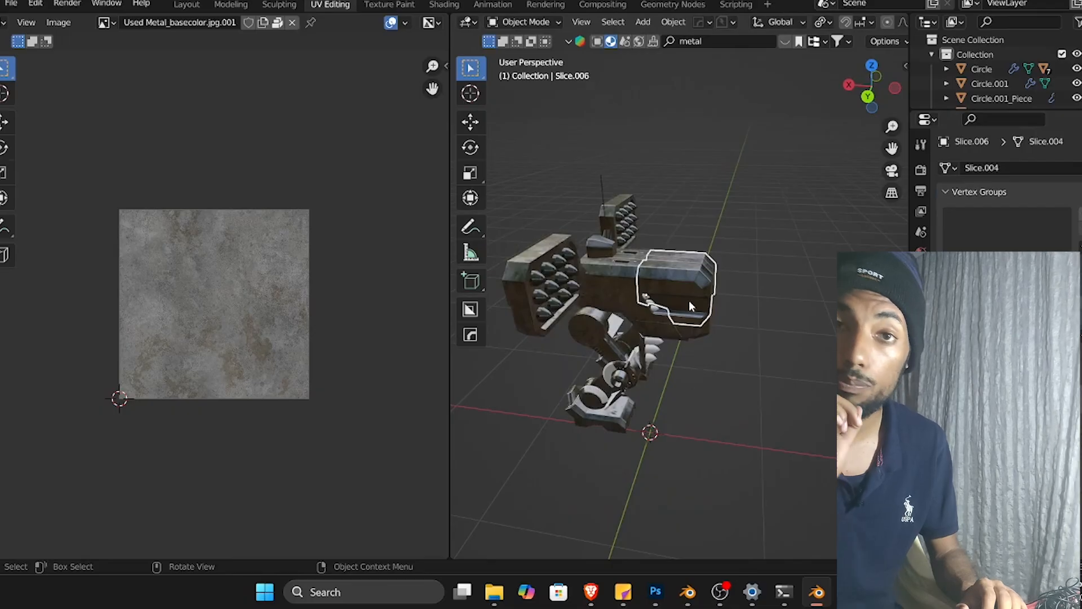
middle_drag(693, 336, 634, 340)
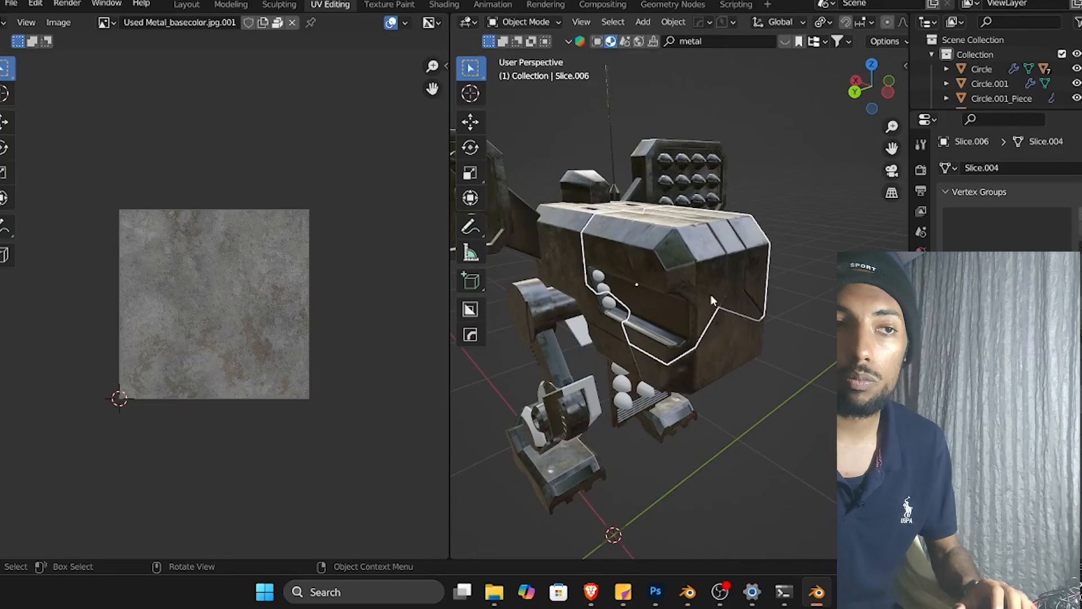
scroll(712, 294, up, 3)
middle_drag(711, 294, 749, 350)
scroll(709, 329, down, 5)
scroll(689, 293, up, 4)
shift+middle_drag(689, 293, 770, 369)
scroll(766, 387, up, 1)
scroll(767, 387, up, 1)
middle_drag(770, 369, 736, 352)
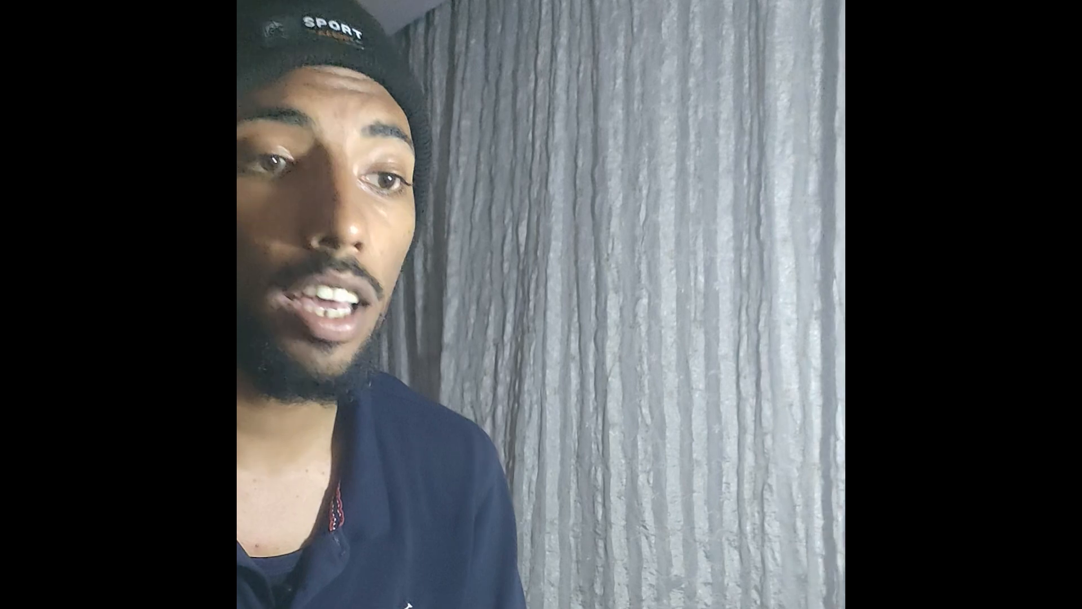